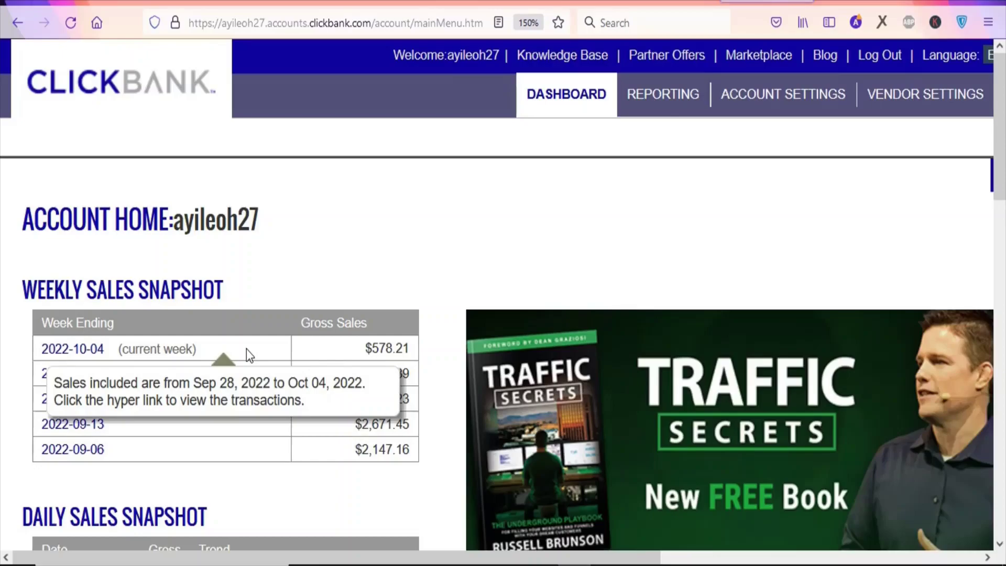
- Highlight the recent sales figures, including the $1,347.89 weekly total and Sunday's $148.65 gross
{"action": "left_click_drag", "start_coordinate": [246, 348], "coordinate": [269, 396]}
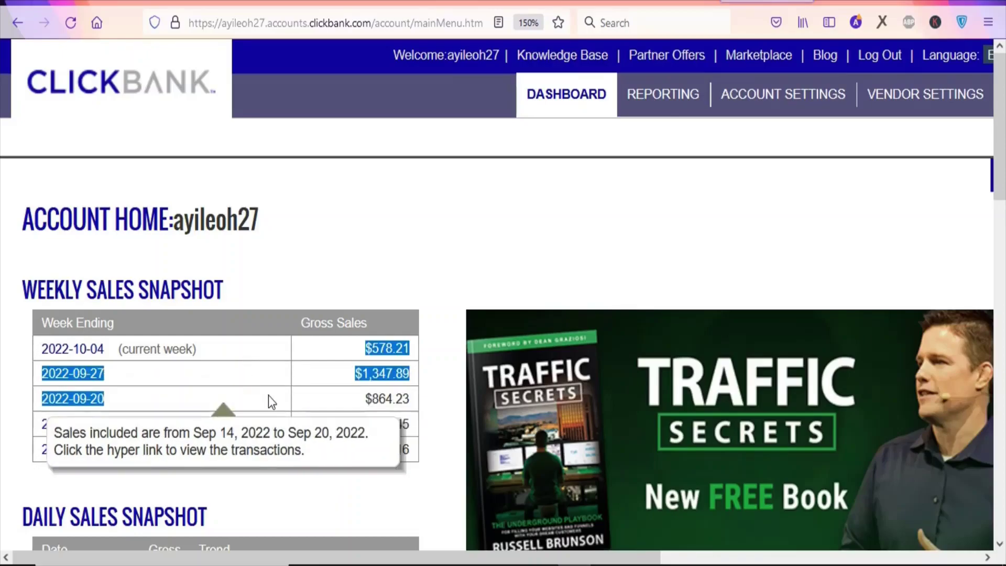
{"action": "left_click_drag", "start_coordinate": [325, 371], "coordinate": [415, 480]}
{"action": "left_click", "coordinate": [415, 480]}
{"action": "scroll", "coordinate": [415, 480], "scroll_direction": "down", "scroll_amount": 3}
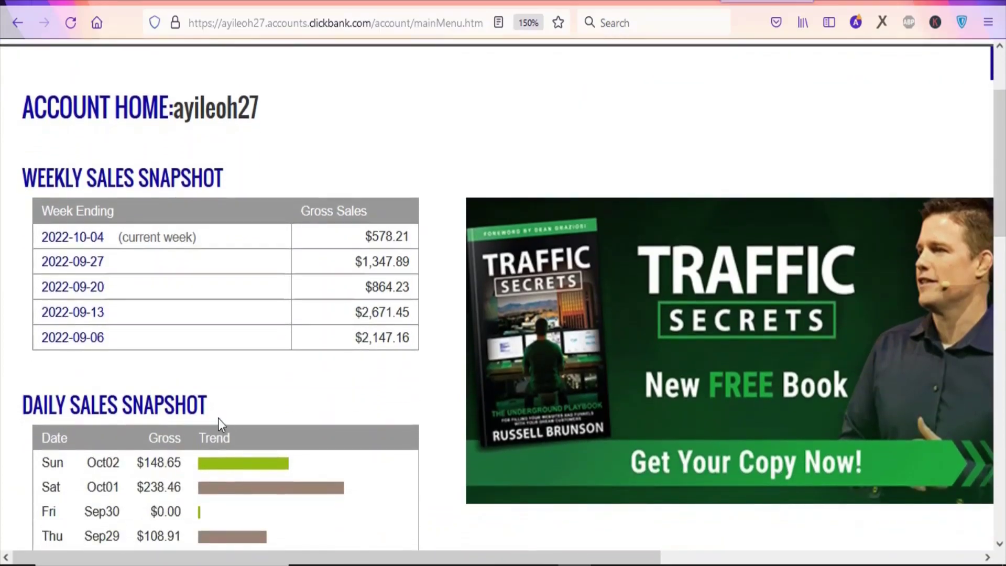
{"action": "left_click_drag", "start_coordinate": [137, 462], "coordinate": [253, 436]}
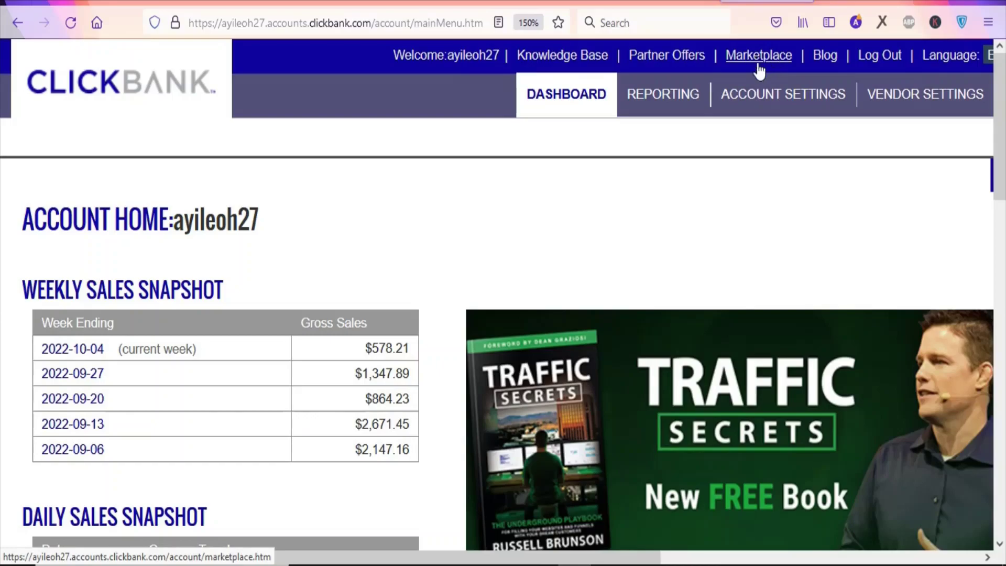
- Open the Affiliate Marketplace and scroll past the category list to the ranked product results
{"action": "left_click", "coordinate": [764, 62]}
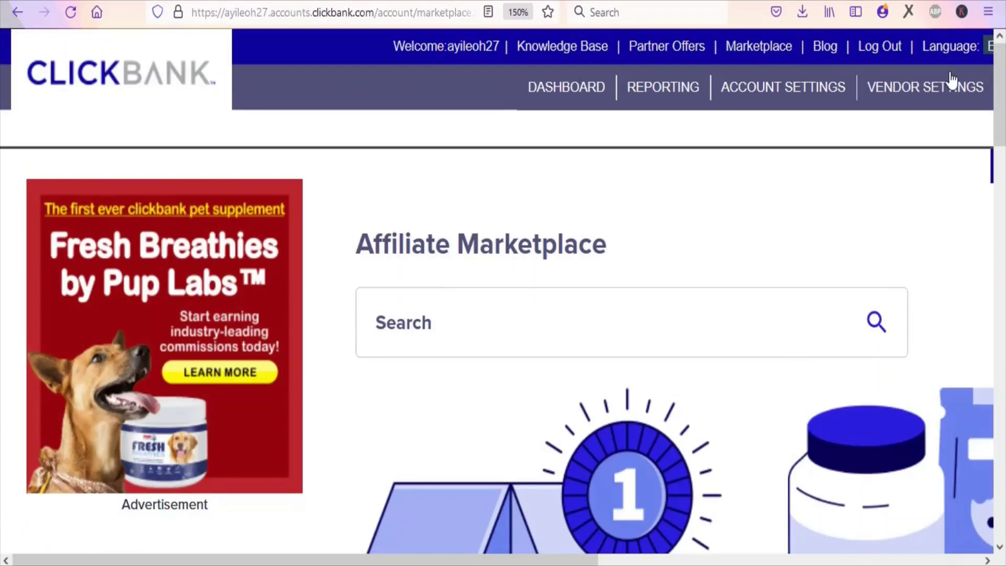
{"action": "left_click_drag", "start_coordinate": [1003, 79], "coordinate": [1004, 209]}
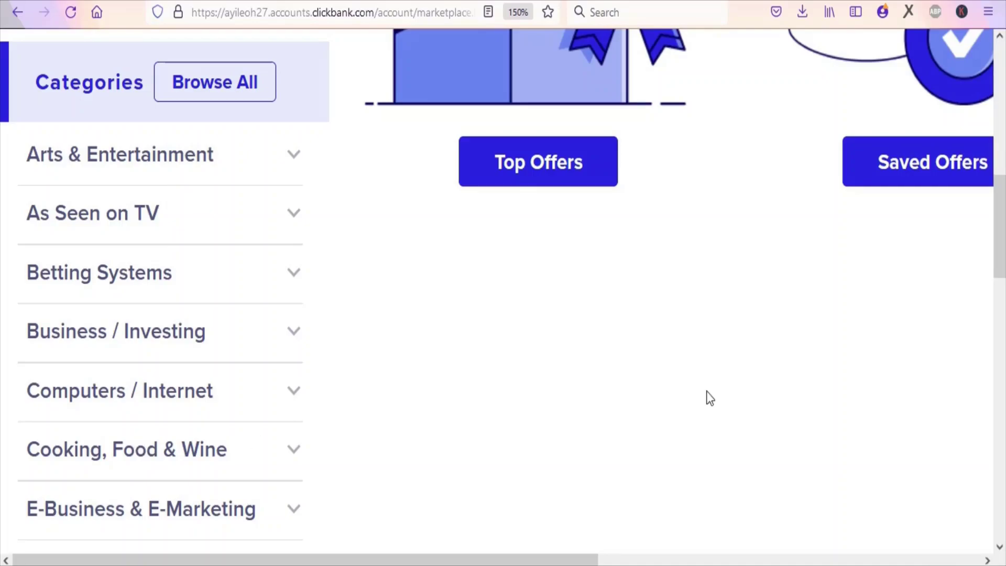
{"action": "scroll", "coordinate": [150, 393], "scroll_direction": "down", "scroll_amount": 8}
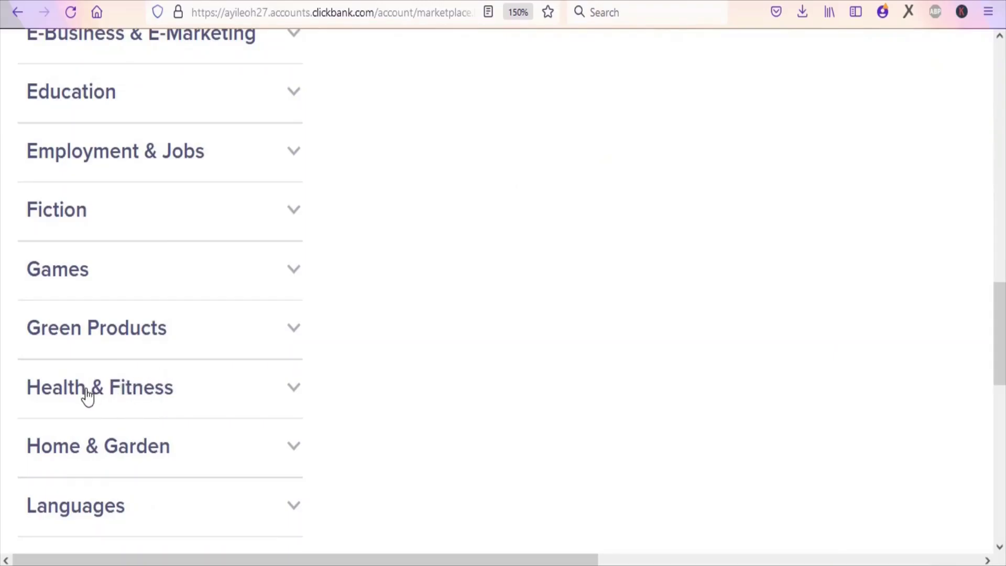
{"action": "scroll", "coordinate": [88, 397], "scroll_direction": "down", "scroll_amount": 8}
{"action": "left_click_drag", "start_coordinate": [1001, 207], "coordinate": [1002, 85]}
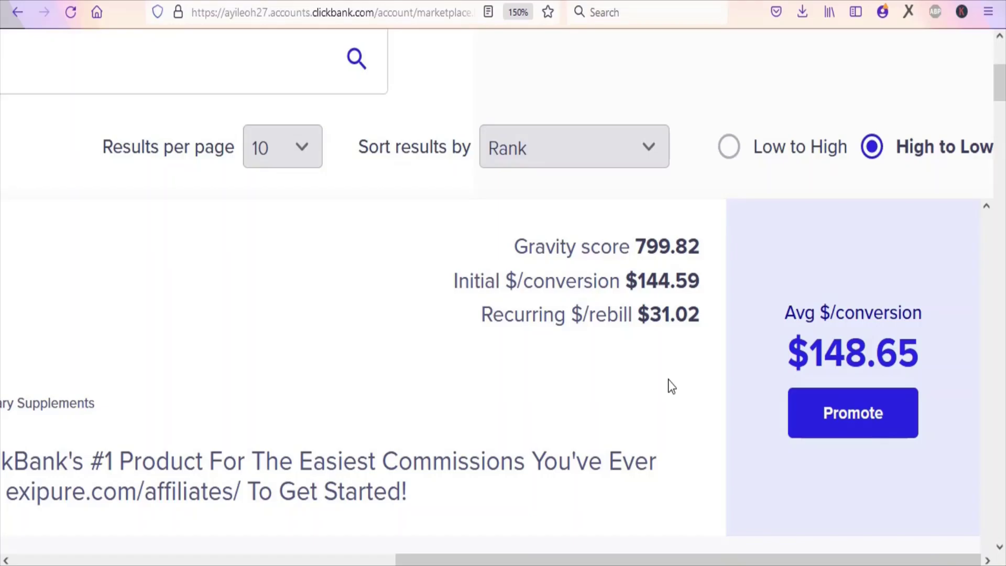
{"action": "key", "text": "ctrl+minus"}
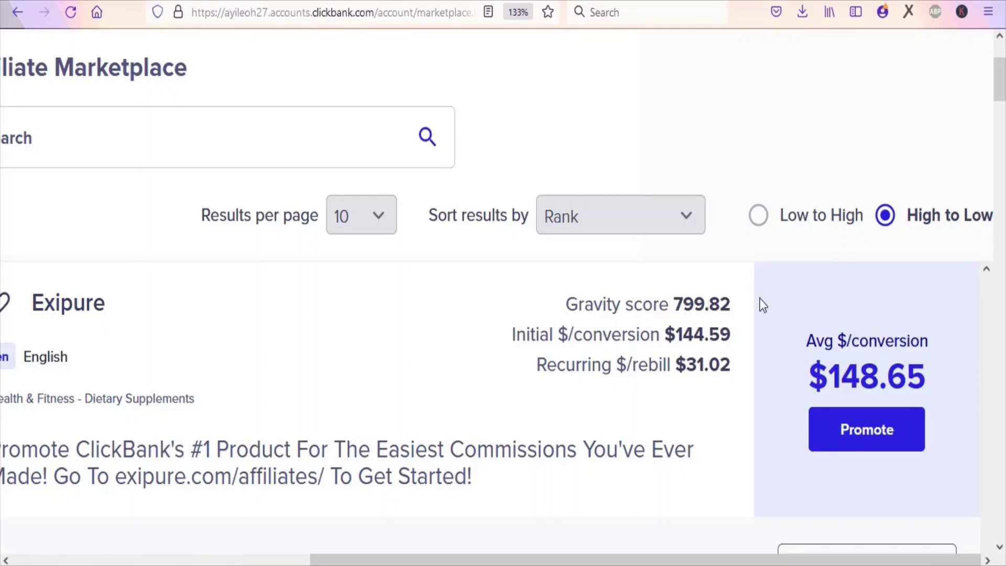
{"action": "scroll", "coordinate": [763, 306], "scroll_direction": "down", "scroll_amount": 10}
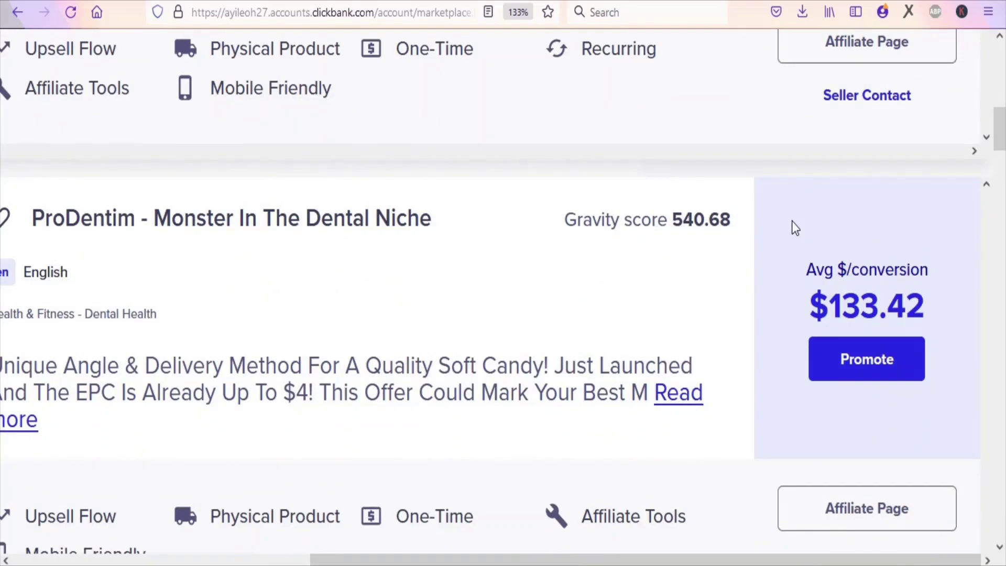
{"action": "mouse_move", "coordinate": [1000, 128]}
{"action": "left_mouse_down"}
{"action": "mouse_move", "coordinate": [988, 316]}
{"action": "mouse_move", "coordinate": [1000, 378]}
{"action": "left_mouse_up"}
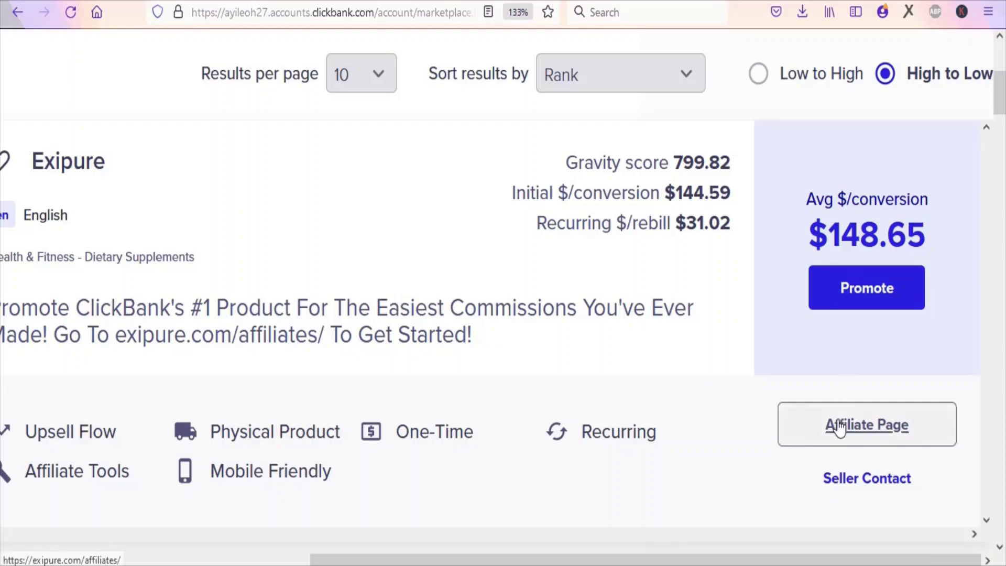
{"action": "left_click", "coordinate": [867, 424]}
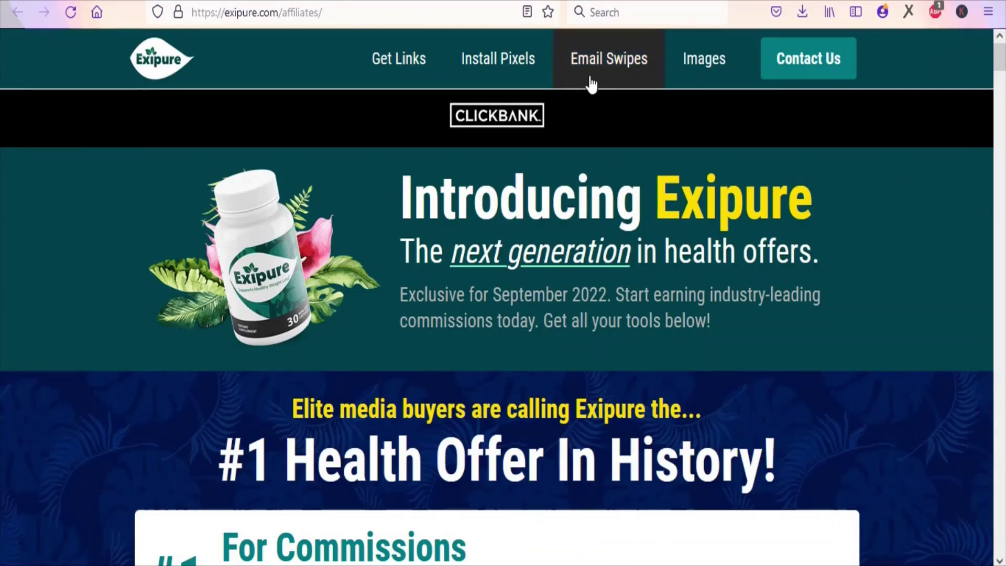
{"action": "left_click", "coordinate": [605, 81]}
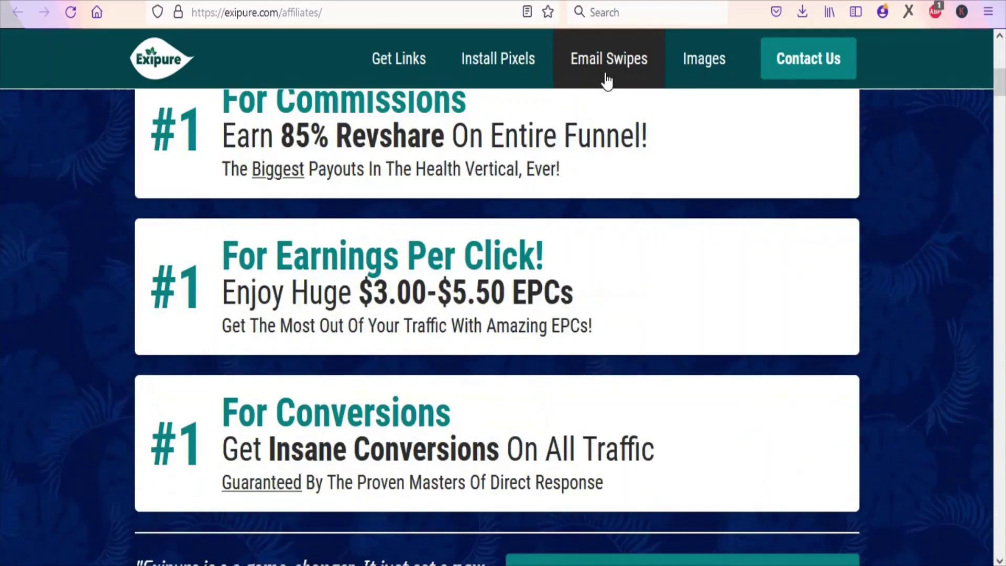
{"action": "left_click", "coordinate": [1003, 213]}
{"action": "left_click_drag", "start_coordinate": [1003, 212], "coordinate": [1003, 239]}
{"action": "left_click_drag", "start_coordinate": [1003, 231], "coordinate": [1003, 316]}
{"action": "left_click", "coordinate": [704, 58]}
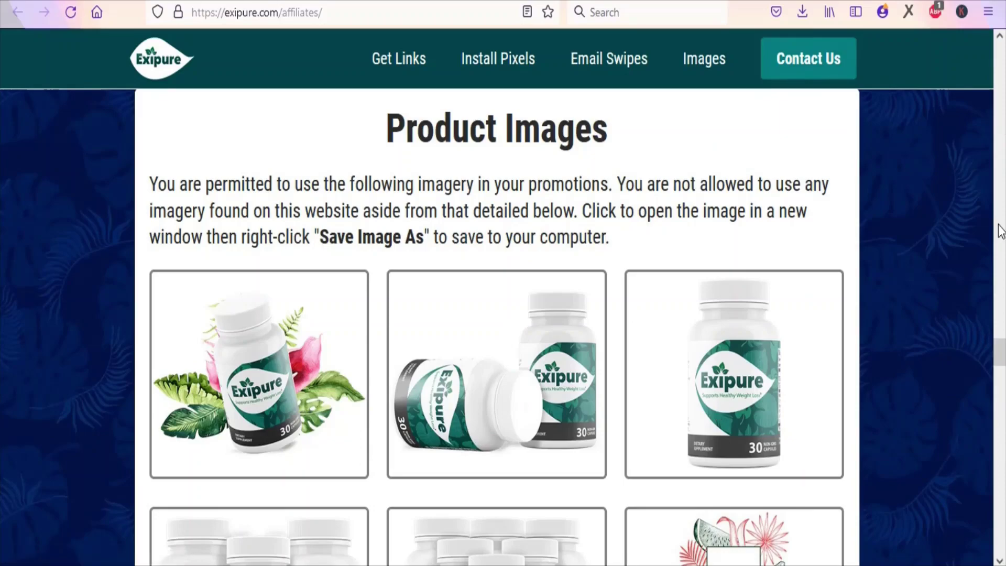
{"action": "left_click_drag", "start_coordinate": [1002, 367], "coordinate": [1004, 186]}
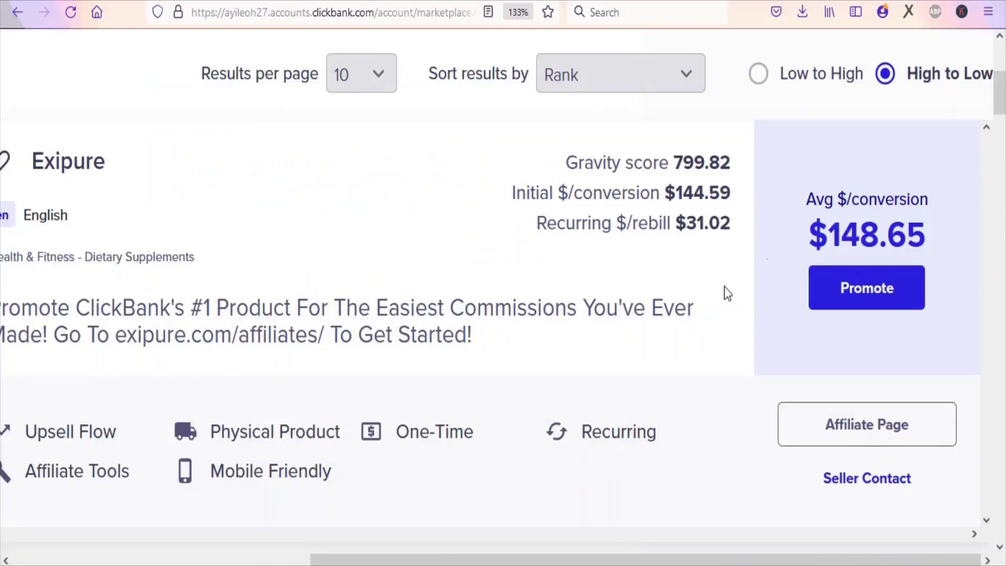
- Generate a HopLink for the Exipure offer, leaving the Tracking ID empty
{"action": "left_click", "coordinate": [856, 304]}
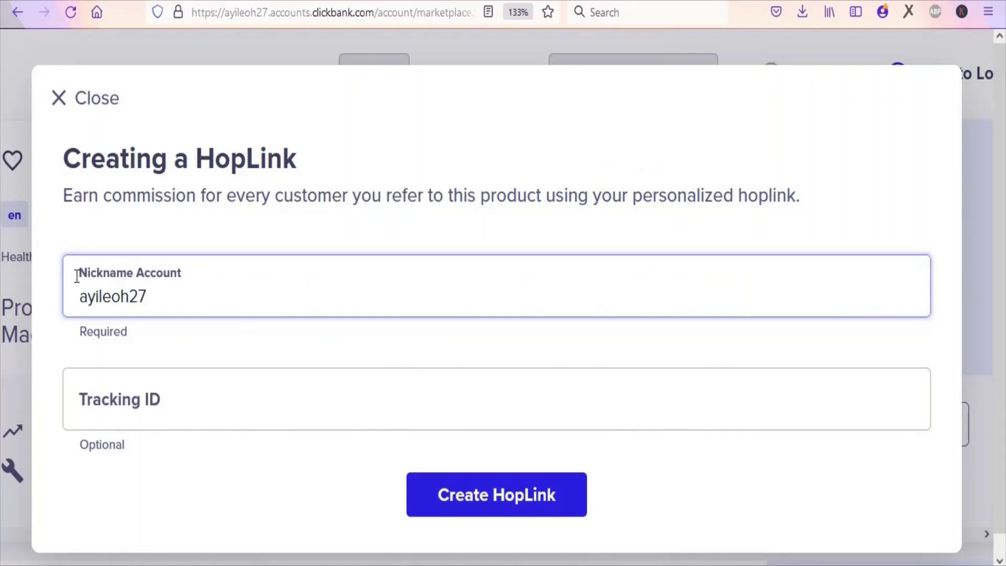
{"action": "left_click", "coordinate": [104, 425]}
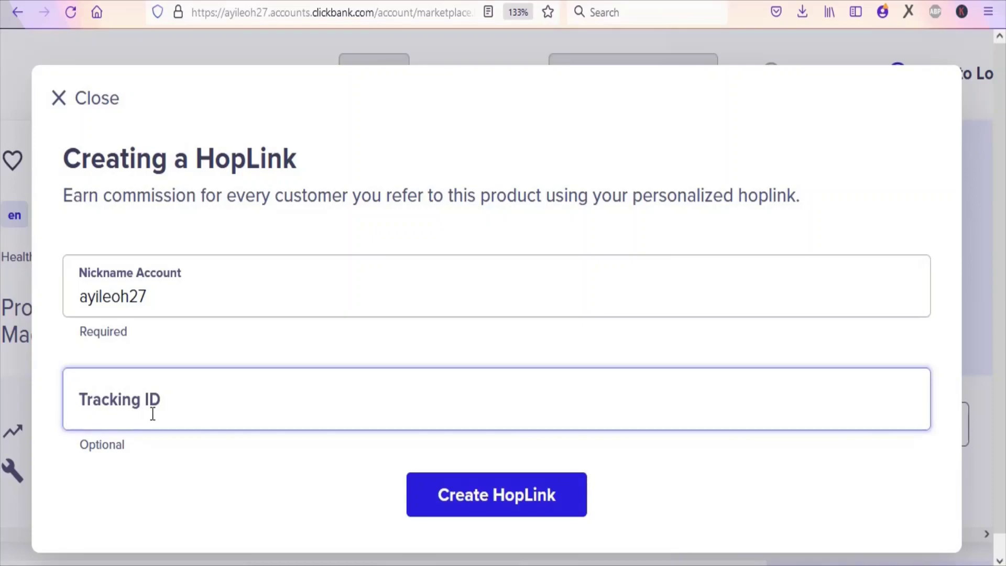
{"action": "left_click", "coordinate": [367, 435]}
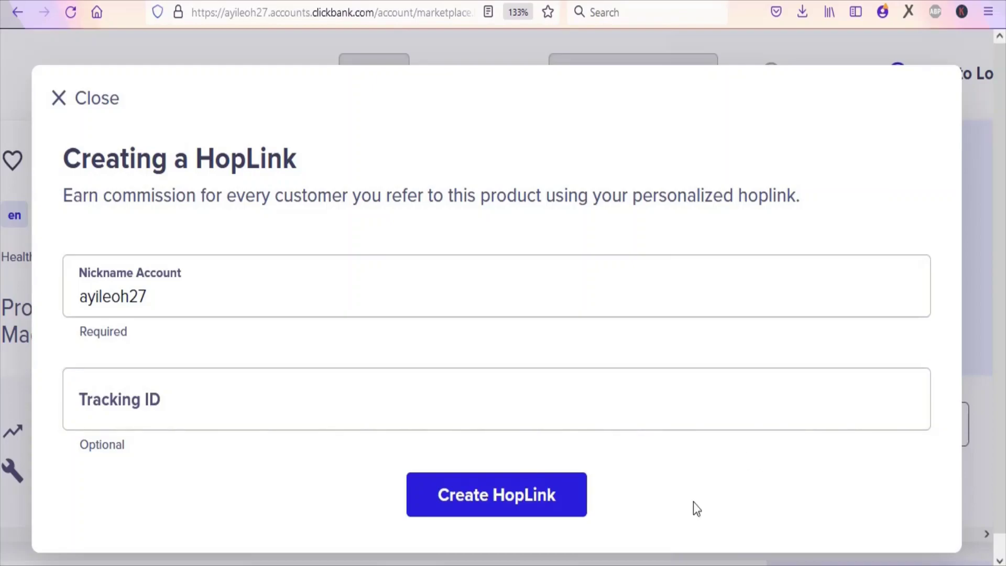
{"action": "left_click", "coordinate": [471, 501]}
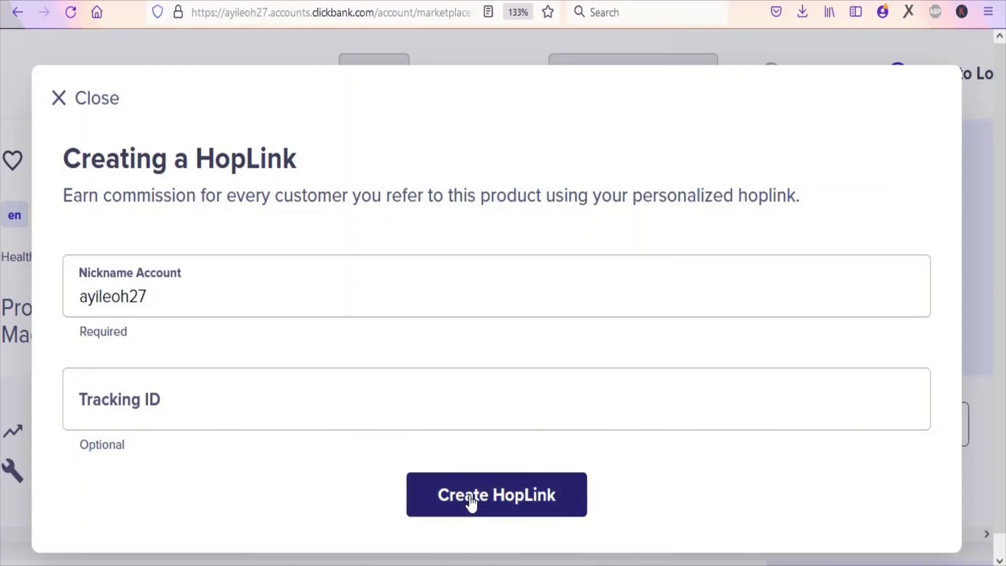
- Zoom out to reveal the encrypted HopLink and copy it
{"action": "key", "text": "ctrl+minus"}
{"action": "key", "text": "ctrl+minus"}
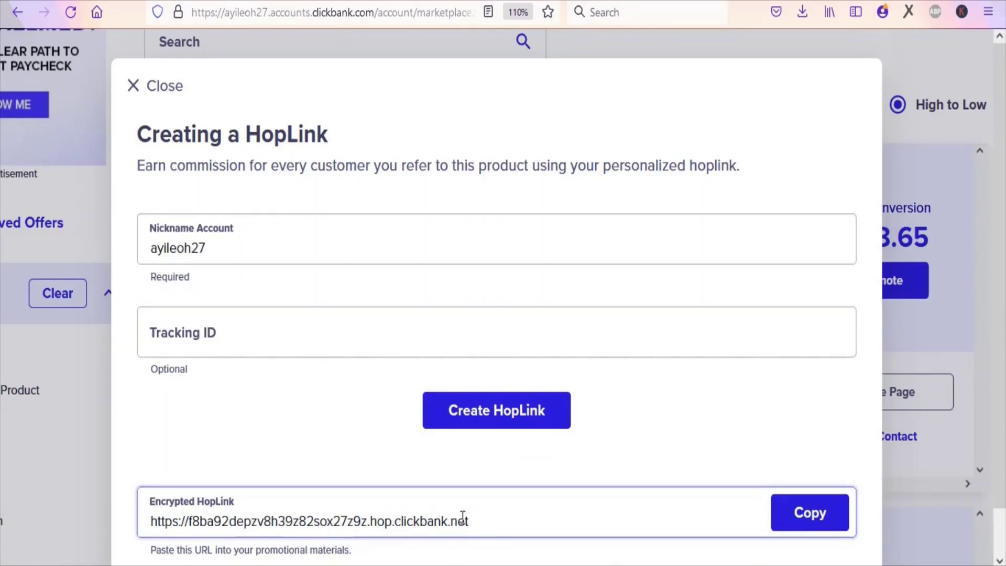
{"action": "left_click_drag", "start_coordinate": [465, 521], "coordinate": [250, 520]}
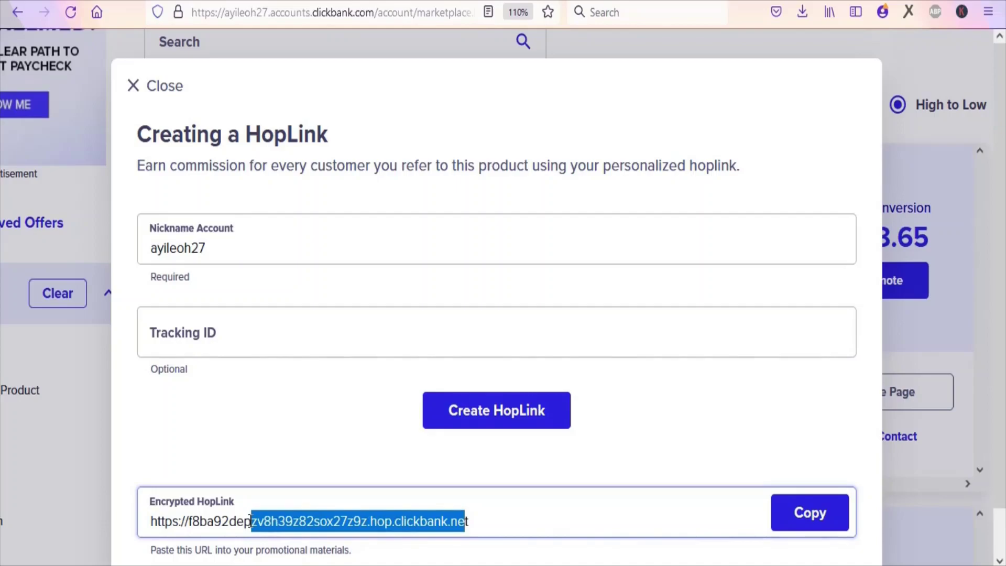
{"action": "left_click", "coordinate": [354, 470]}
{"action": "left_click", "coordinate": [796, 512]}
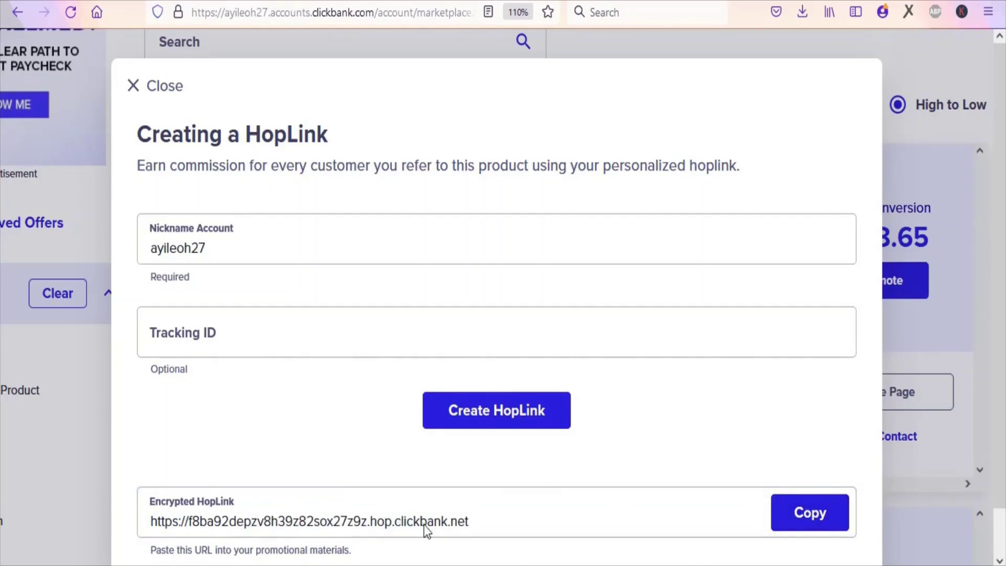
{"action": "left_click", "coordinate": [450, 513]}
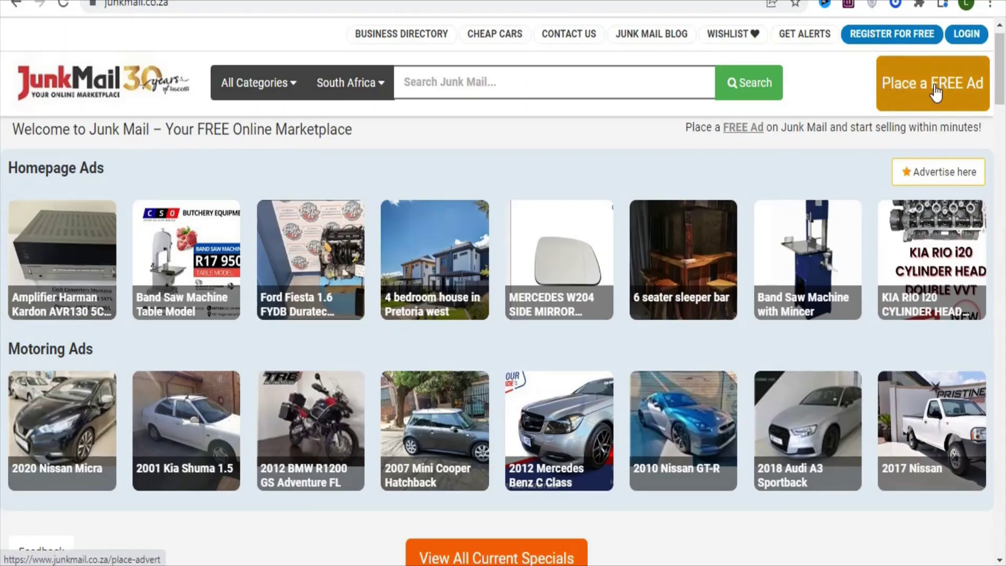
- Browse the Junk Mail homepage, then go to the Place a FREE Ad form
{"action": "left_click_drag", "start_coordinate": [1001, 56], "coordinate": [1002, 175]}
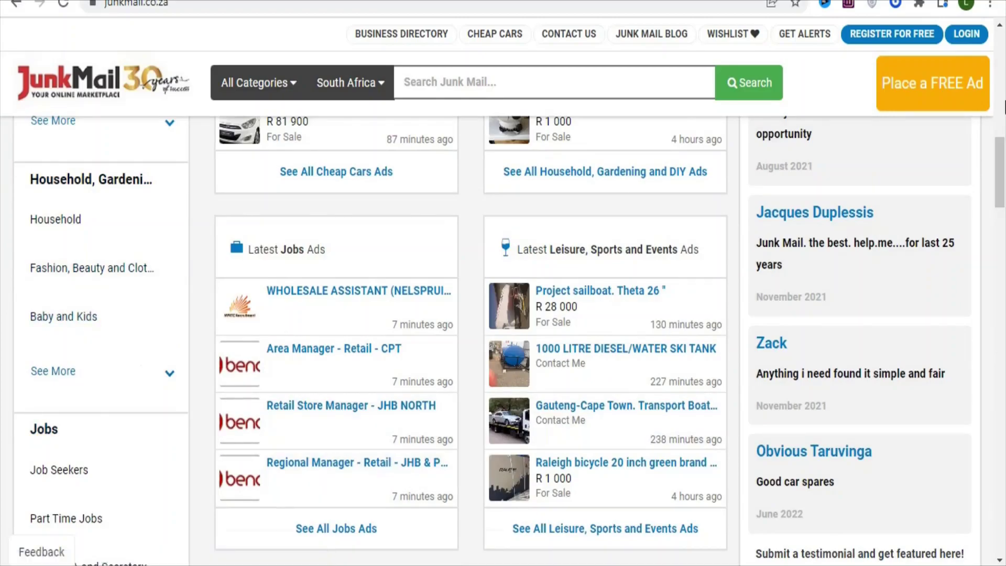
{"action": "left_click_drag", "start_coordinate": [1004, 174], "coordinate": [993, 295]}
{"action": "scroll", "coordinate": [990, 294], "scroll_direction": "down", "scroll_amount": 2}
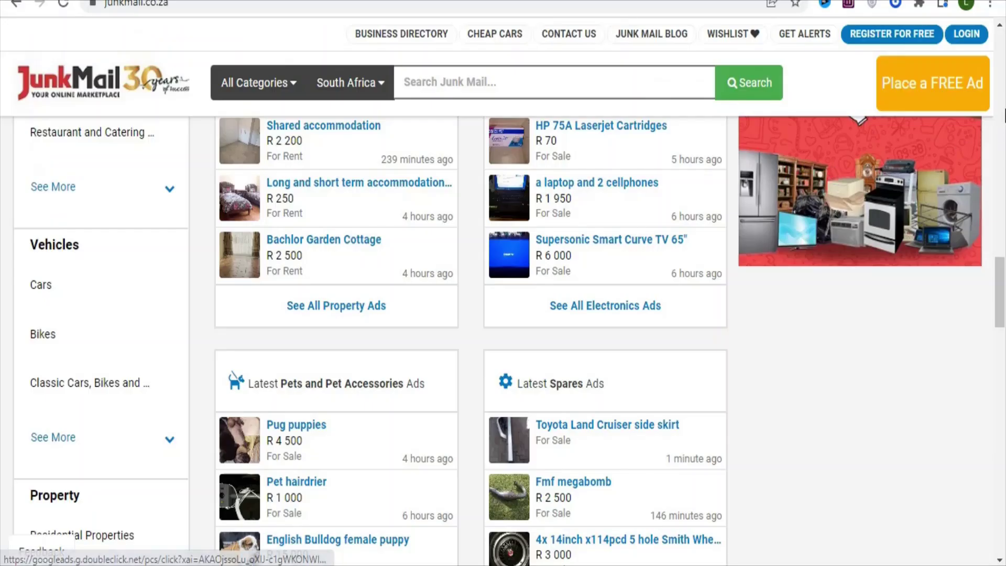
{"action": "left_click_drag", "start_coordinate": [1001, 317], "coordinate": [999, 94]}
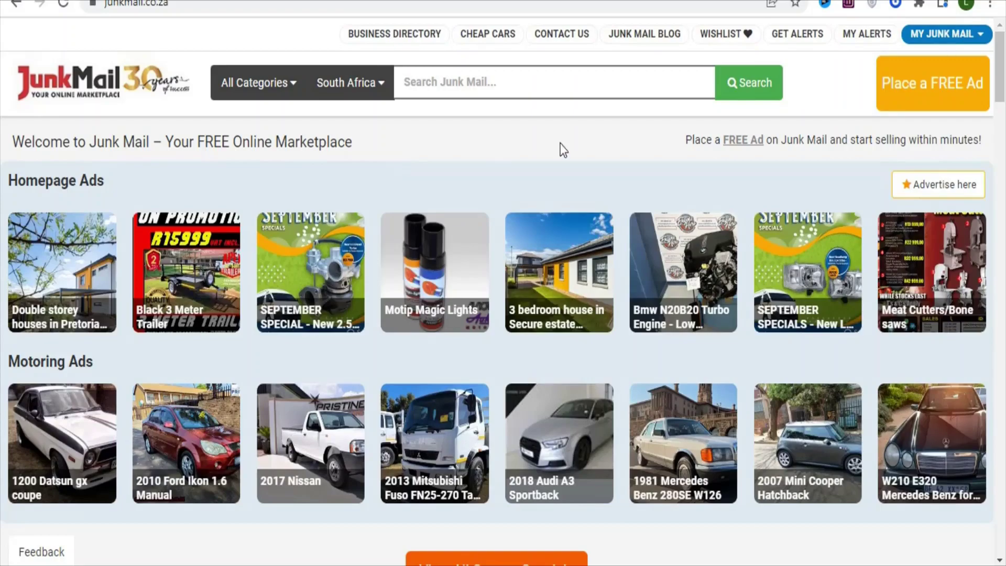
{"action": "left_click", "coordinate": [897, 91]}
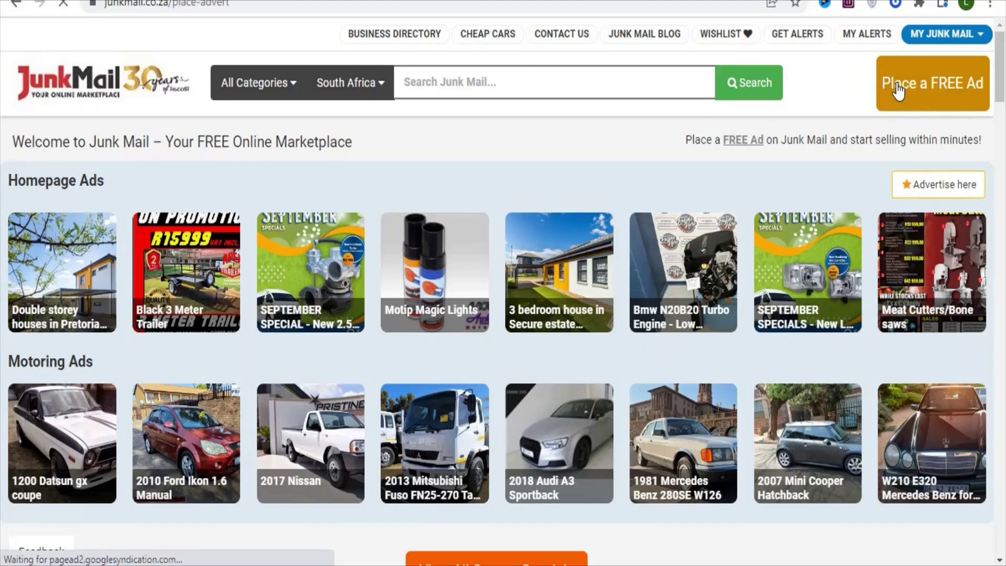
{"action": "scroll", "coordinate": [1002, 105], "scroll_direction": "down", "scroll_amount": 2}
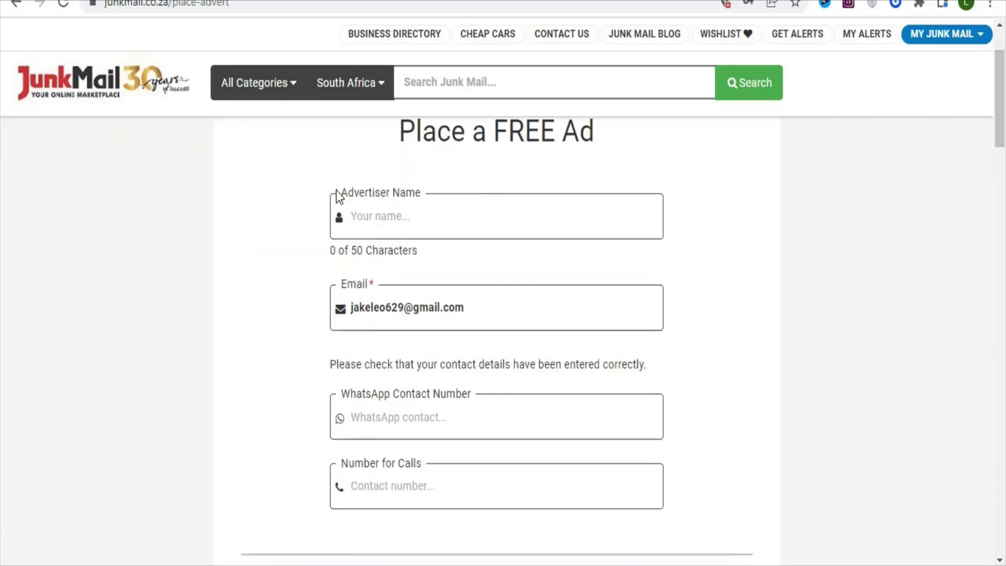
- Paste the advertiser's name into Advertiser Name, then put the cursor in the Ad Title field
{"action": "left_click", "coordinate": [359, 216]}
{"action": "key", "text": "ctrl+v"}
{"action": "scroll", "coordinate": [390, 221], "scroll_direction": "down", "scroll_amount": 3}
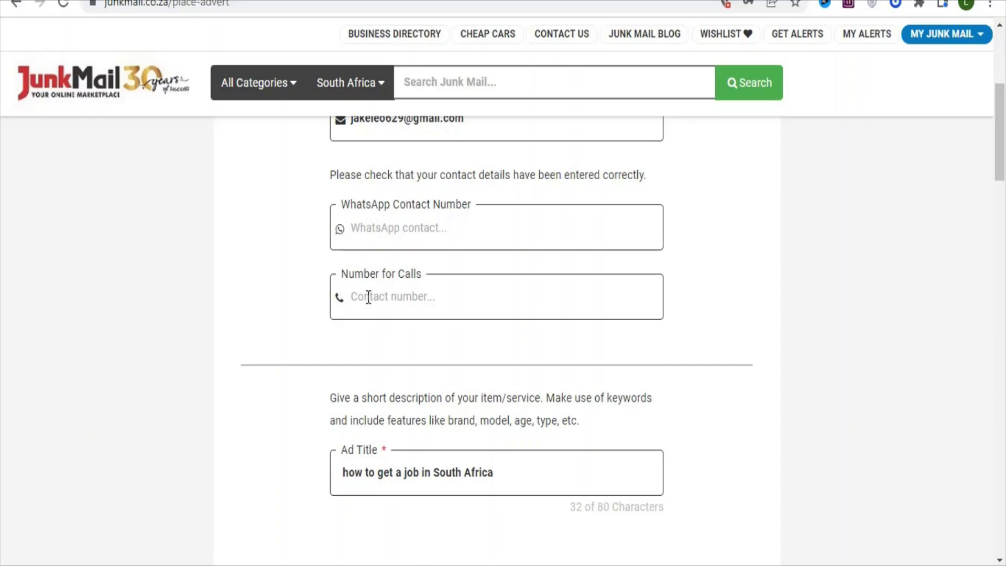
{"action": "left_click_drag", "start_coordinate": [1001, 115], "coordinate": [1002, 150]}
{"action": "left_click", "coordinate": [355, 253]}
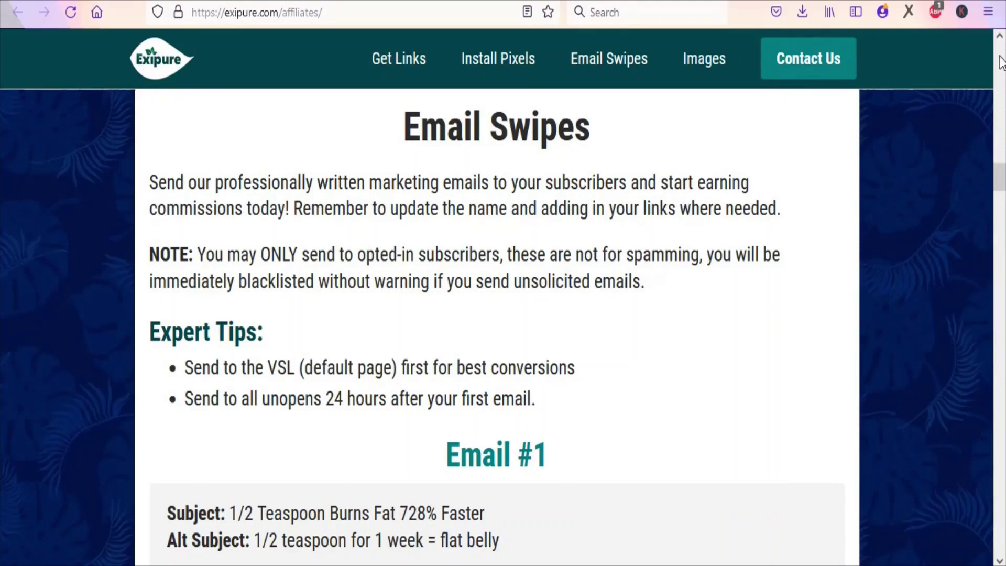
- Scroll to Email #2 and select its subject line 'Tropical Loophole Dissolves 2½ lbs In 24 Hours'
{"action": "scroll", "coordinate": [463, 254], "scroll_direction": "down", "scroll_amount": 5}
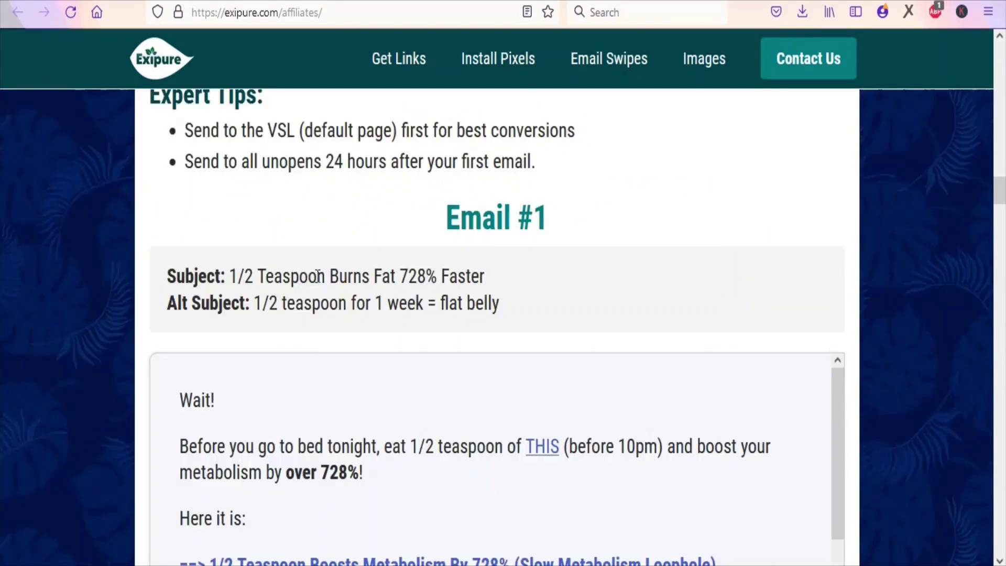
{"action": "scroll", "coordinate": [471, 272], "scroll_direction": "down", "scroll_amount": 10}
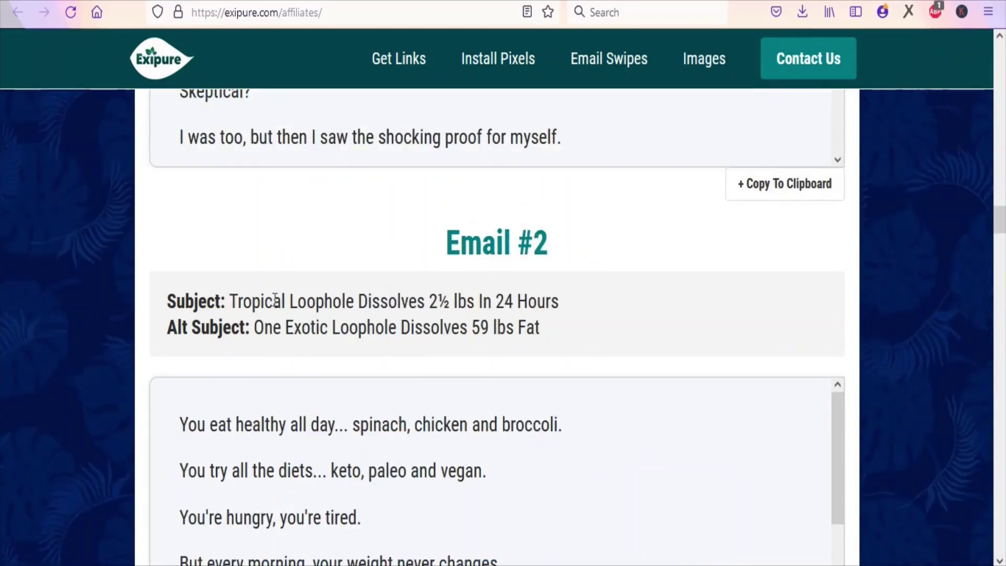
{"action": "left_click_drag", "start_coordinate": [1001, 236], "coordinate": [1000, 322]}
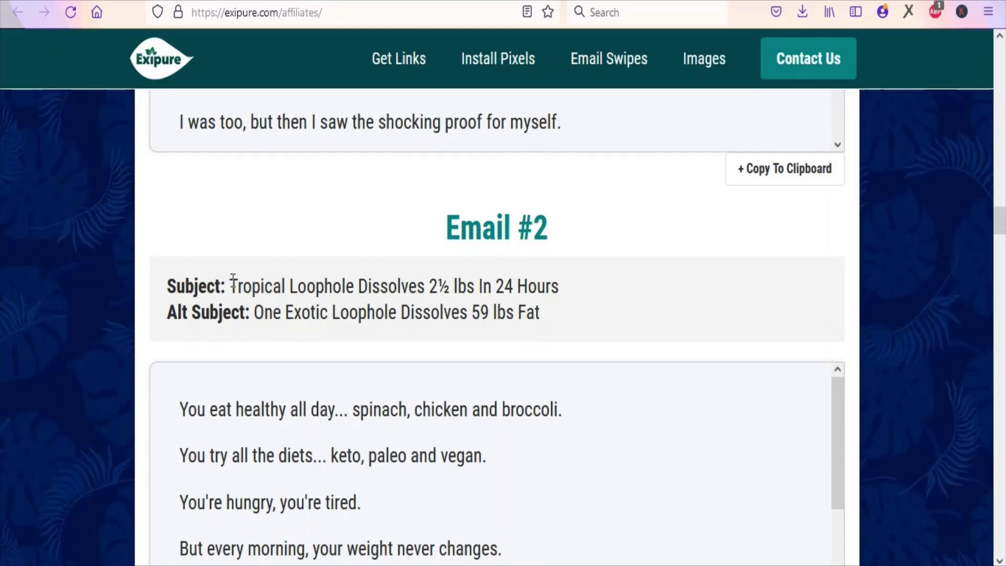
{"action": "left_click_drag", "start_coordinate": [232, 277], "coordinate": [560, 283]}
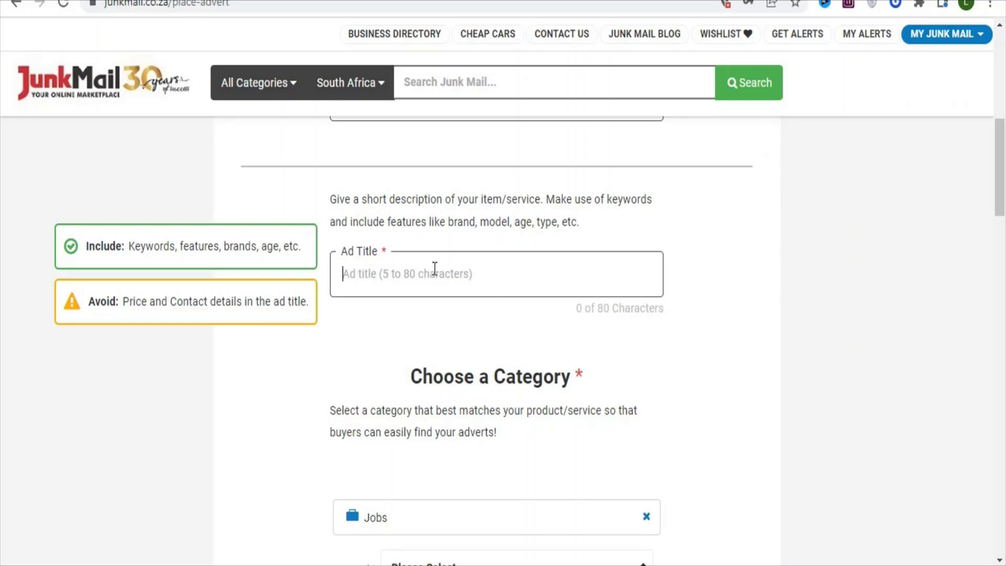
- Paste 'Tropical Loophole Dissolves 2½ lbs In 24 Hours' as the Ad Title
{"action": "key", "text": "ctrl+v"}
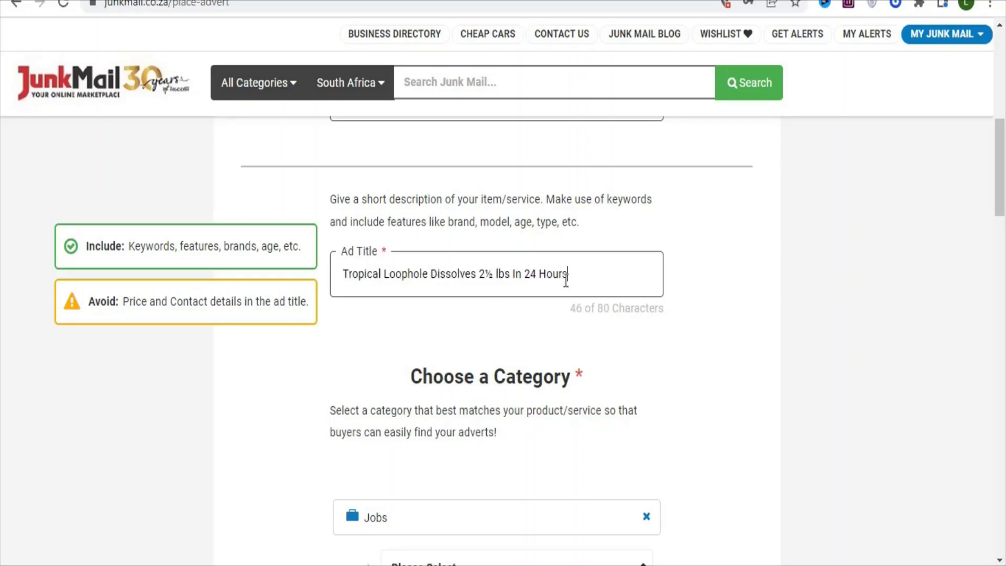
{"action": "left_click", "coordinate": [939, 309]}
{"action": "scroll", "coordinate": [492, 186], "scroll_direction": "down", "scroll_amount": 4}
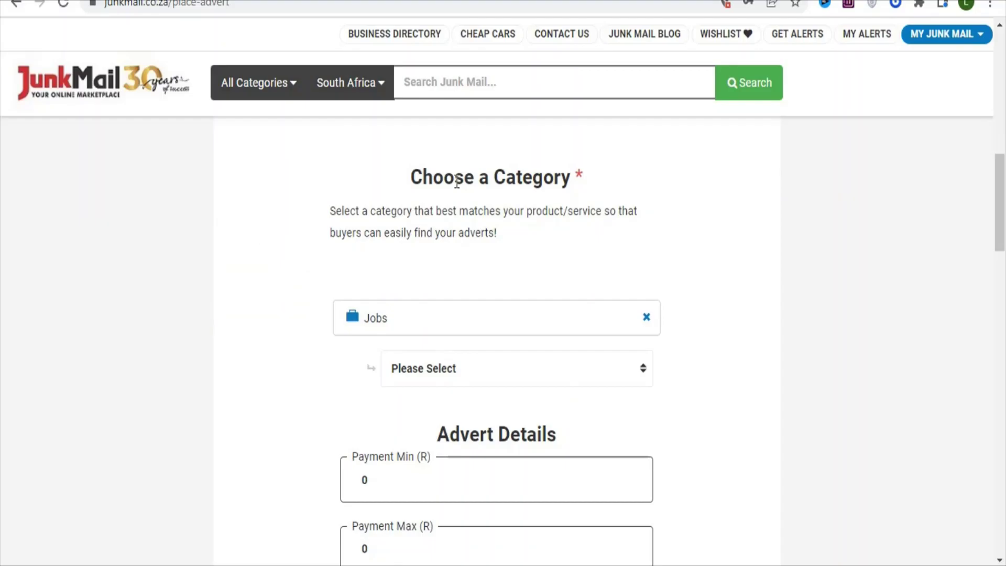
- Replace the Jobs category with Services > Other Health, Beauty and Wellness Services via a 'health' search
{"action": "left_click", "coordinate": [646, 317]}
{"action": "left_click_drag", "start_coordinate": [1003, 273], "coordinate": [353, 209]}
{"action": "left_click", "coordinate": [374, 204]}
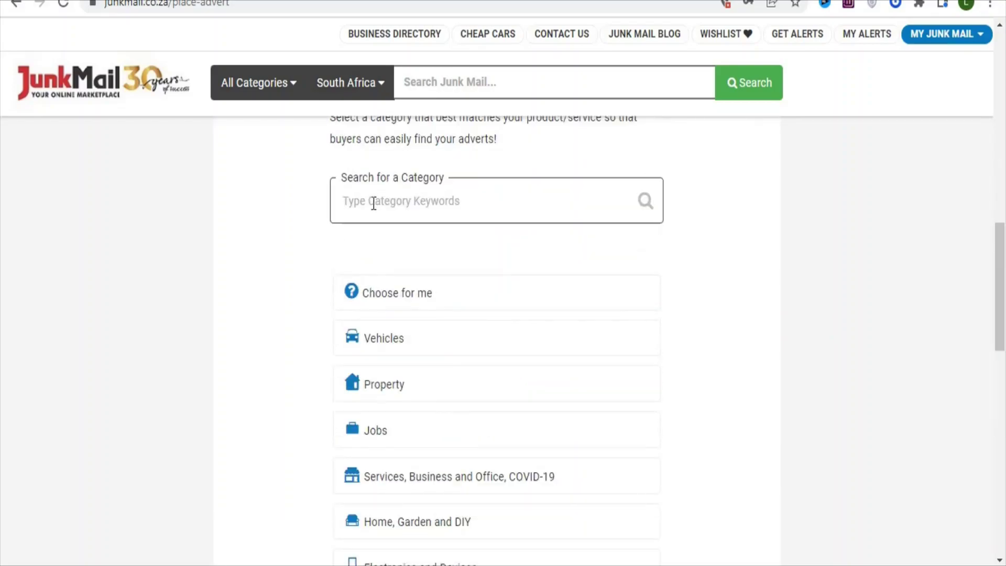
{"action": "type", "text": "health"}
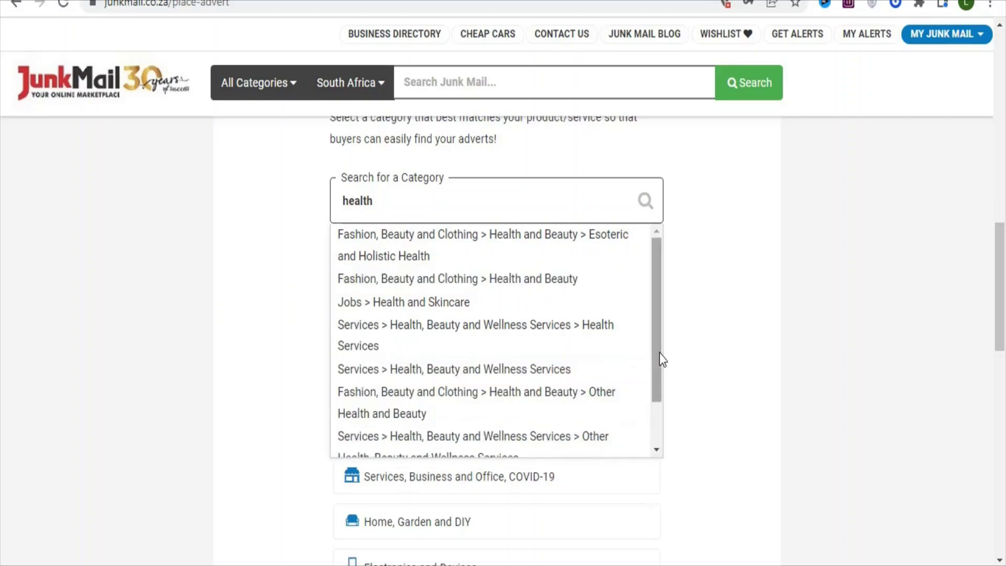
{"action": "left_click_drag", "start_coordinate": [659, 353], "coordinate": [656, 408]}
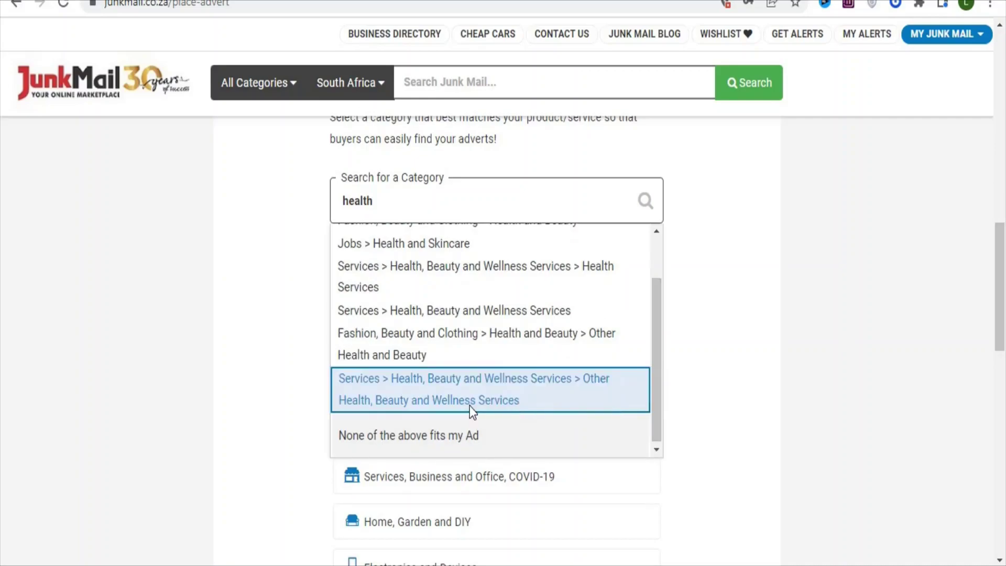
{"action": "left_click", "coordinate": [499, 401]}
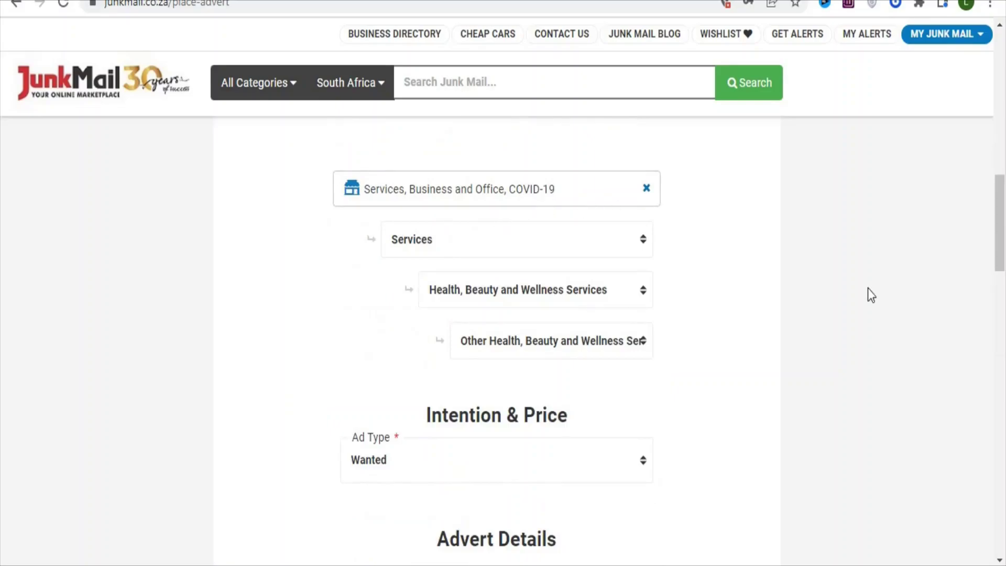
- Make the ad a For Sale listing with a set price charged per unit
{"action": "left_click_drag", "start_coordinate": [1002, 243], "coordinate": [1004, 279]}
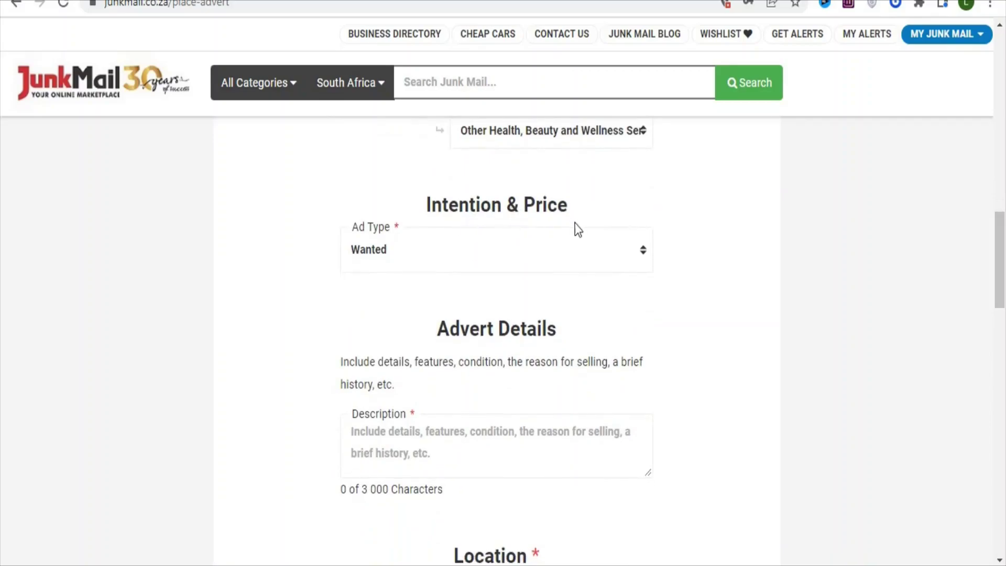
{"action": "left_click", "coordinate": [492, 260]}
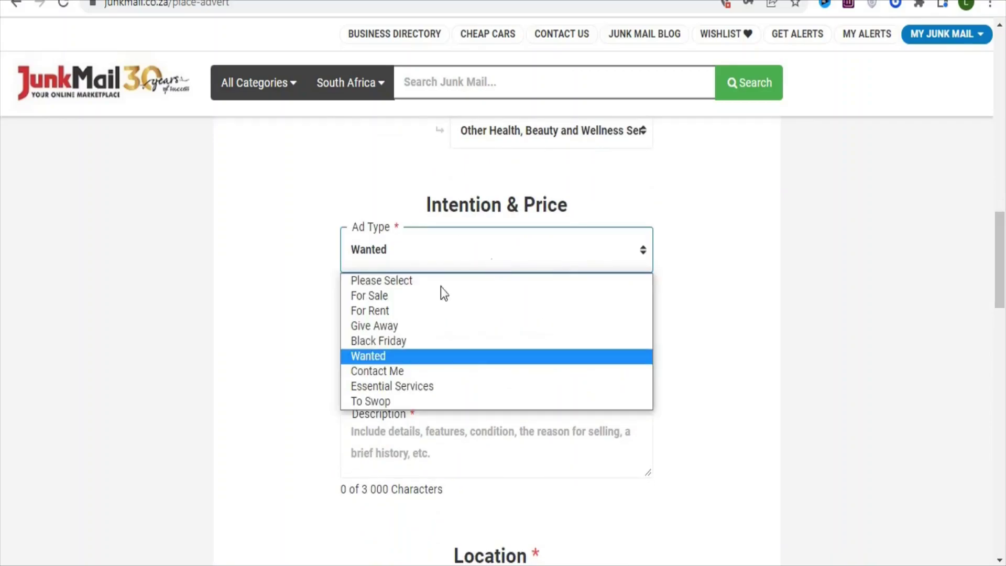
{"action": "left_click", "coordinate": [404, 297]}
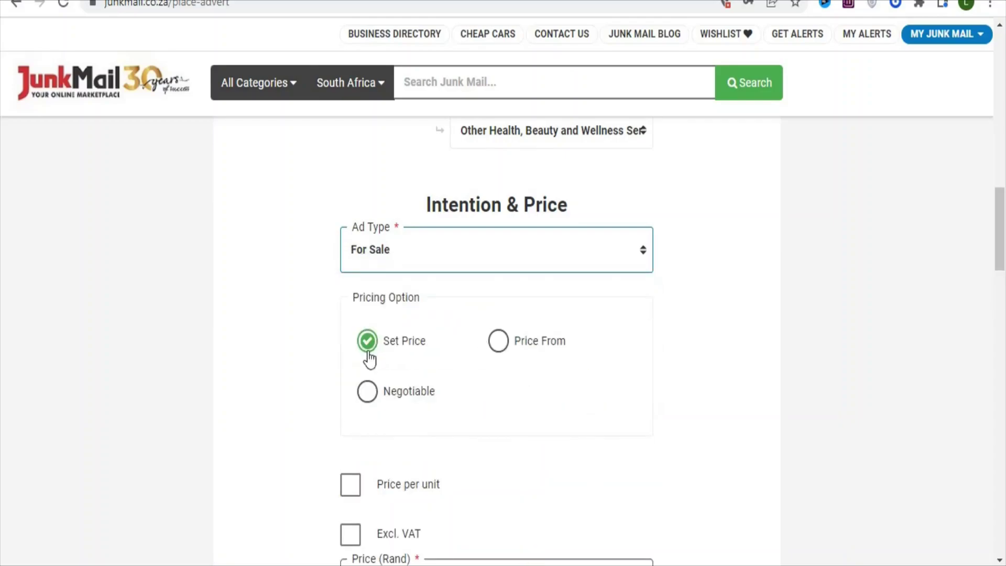
{"action": "scroll", "coordinate": [445, 356], "scroll_direction": "down", "scroll_amount": 3}
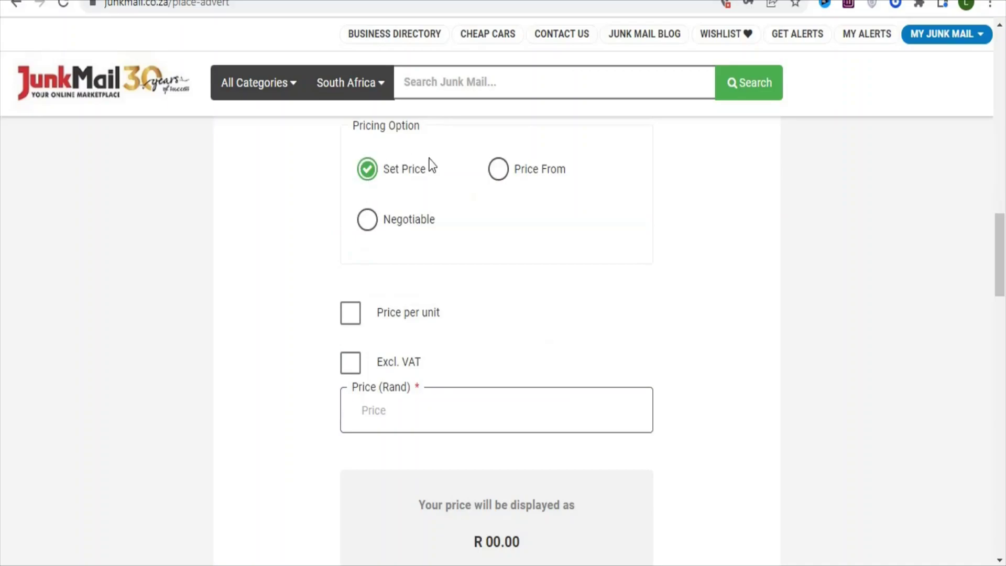
{"action": "left_click", "coordinate": [358, 313]}
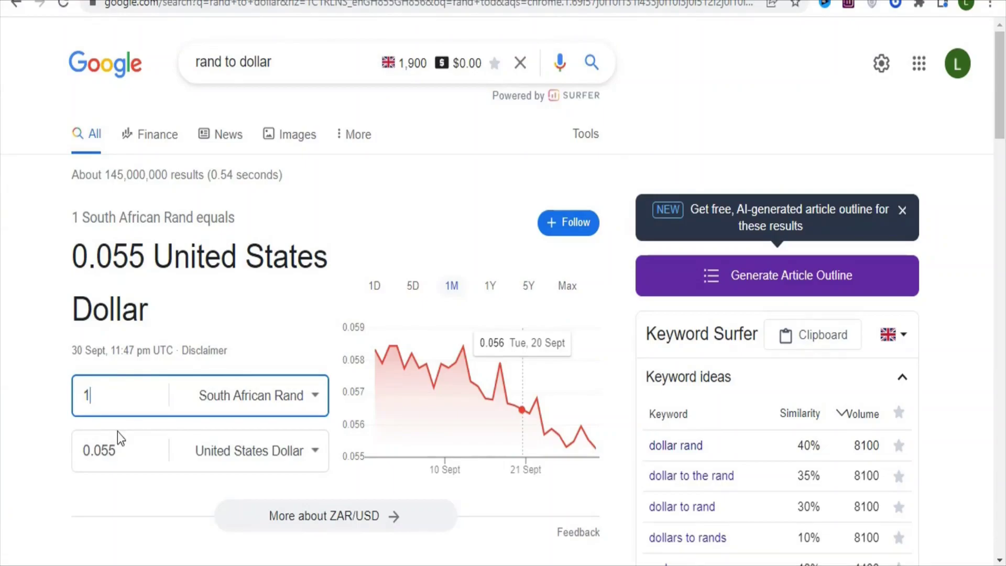
- Convert 200 US dollars to rand and select the 3618.21 result
{"action": "left_click", "coordinate": [120, 447]}
{"action": "key", "text": "BackSpace"}
{"action": "key", "text": "BackSpace"}
{"action": "key", "text": "BackSpace"}
{"action": "key", "text": "BackSpace"}
{"action": "key", "text": "BackSpace"}
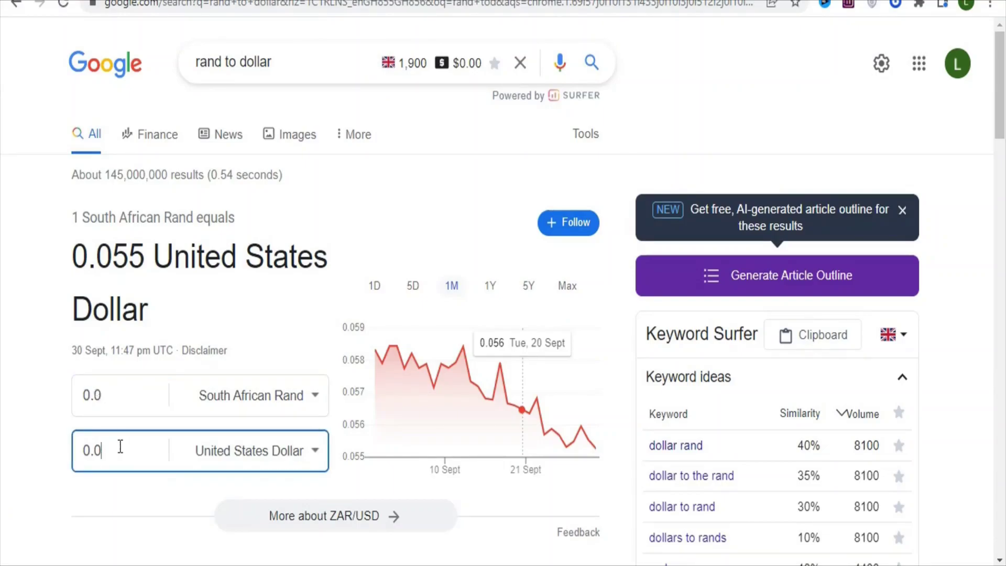
{"action": "type", "text": "200"}
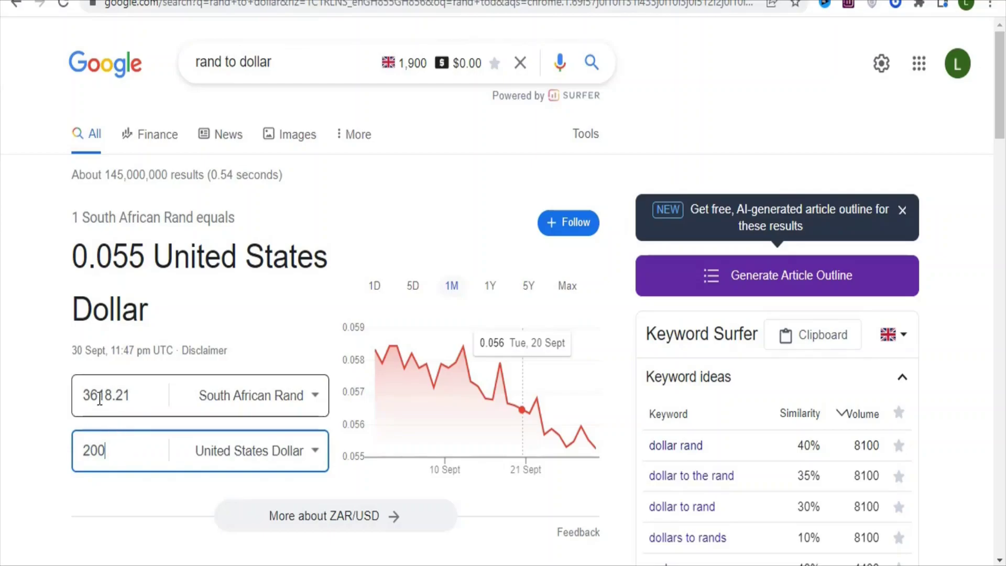
{"action": "double_click", "coordinate": [146, 394]}
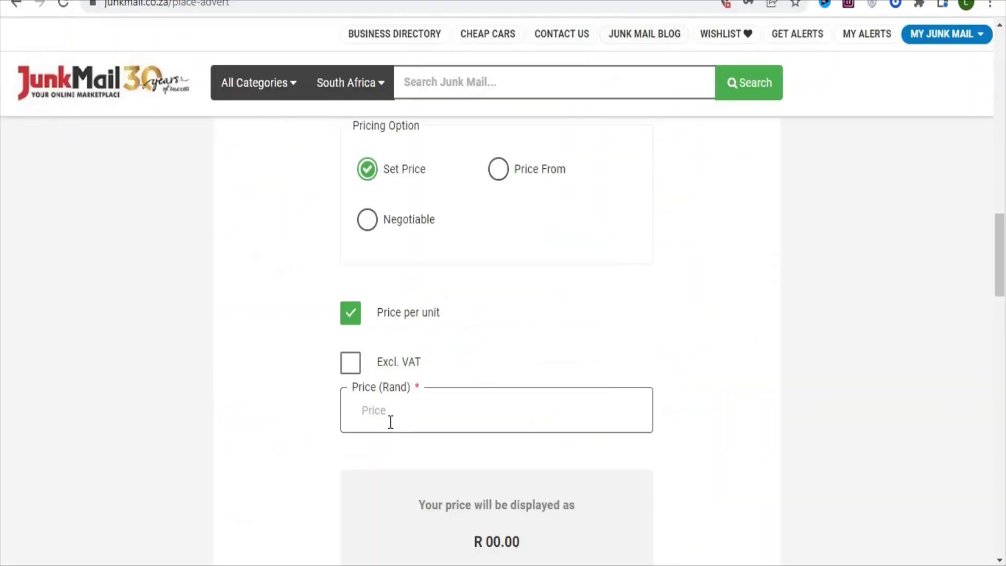
- Paste 3618.21 into the Price (Rand) field, showing R 3 618.21 / Unit
{"action": "right_click", "coordinate": [390, 422]}
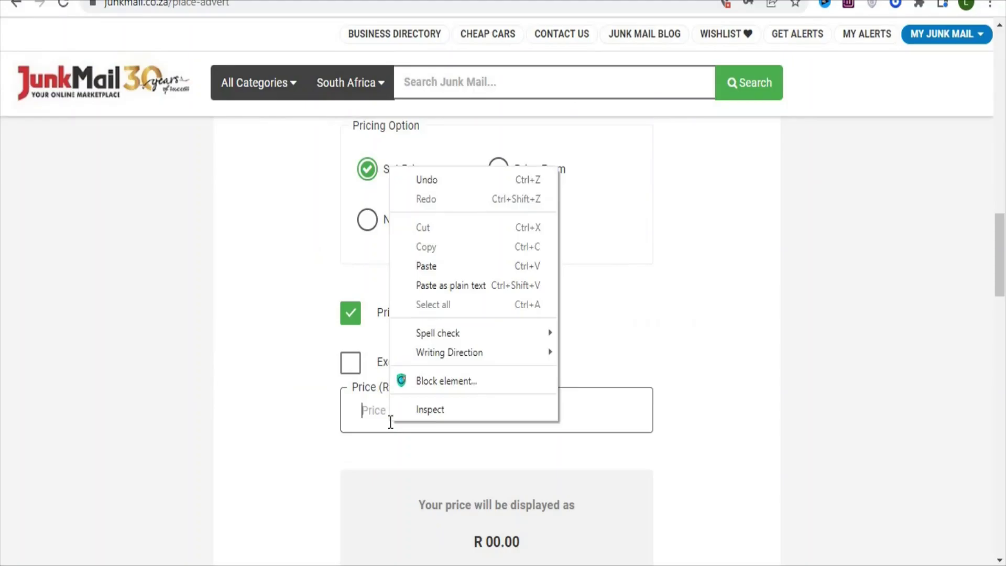
{"action": "left_click", "coordinate": [421, 267]}
{"action": "left_click_drag", "start_coordinate": [1000, 265], "coordinate": [1003, 355]}
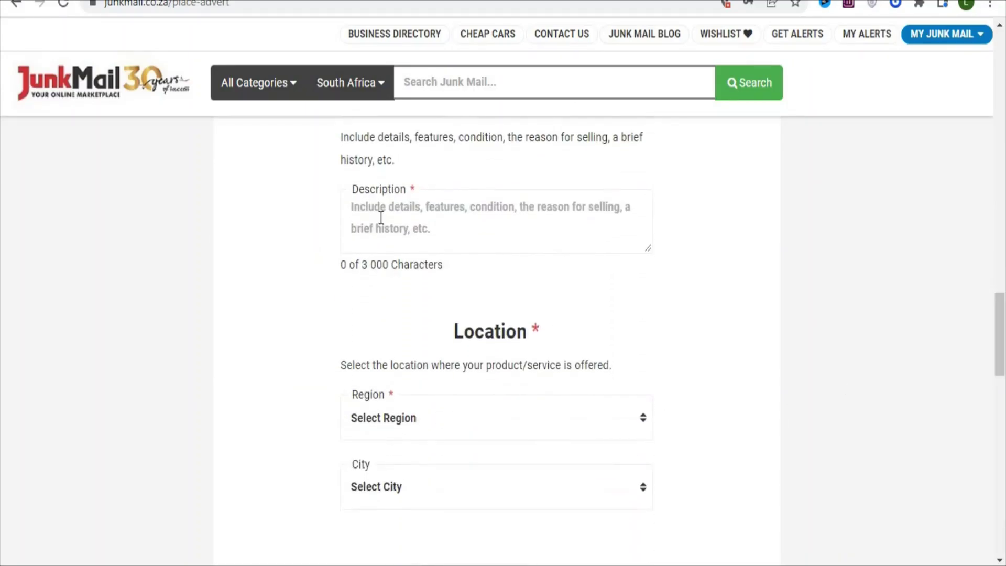
{"action": "key", "text": "alt+Tab"}
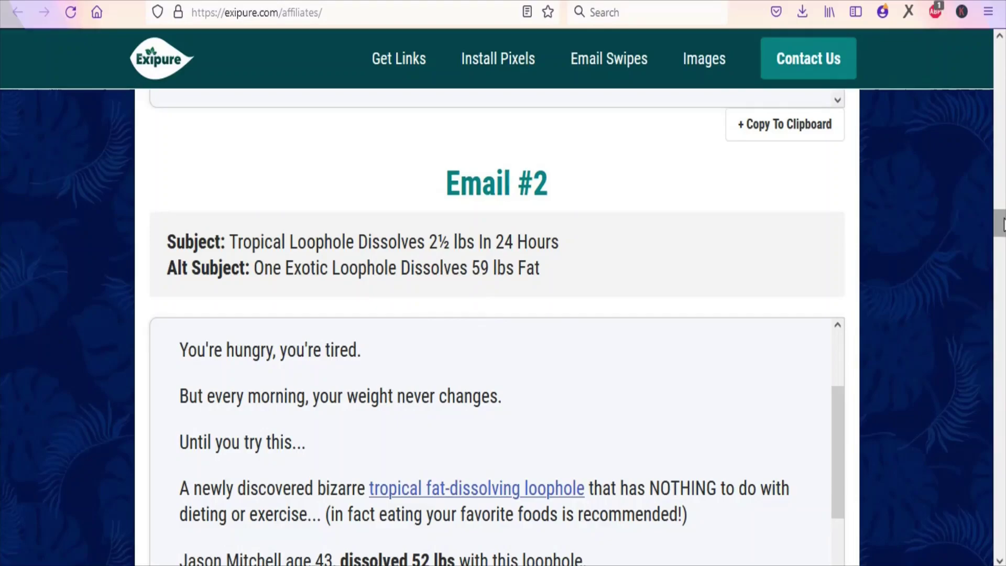
- Copy Email #2's body text and place the cursor in the ad's Description field
{"action": "scroll", "coordinate": [1003, 225], "scroll_direction": "down", "scroll_amount": 1}
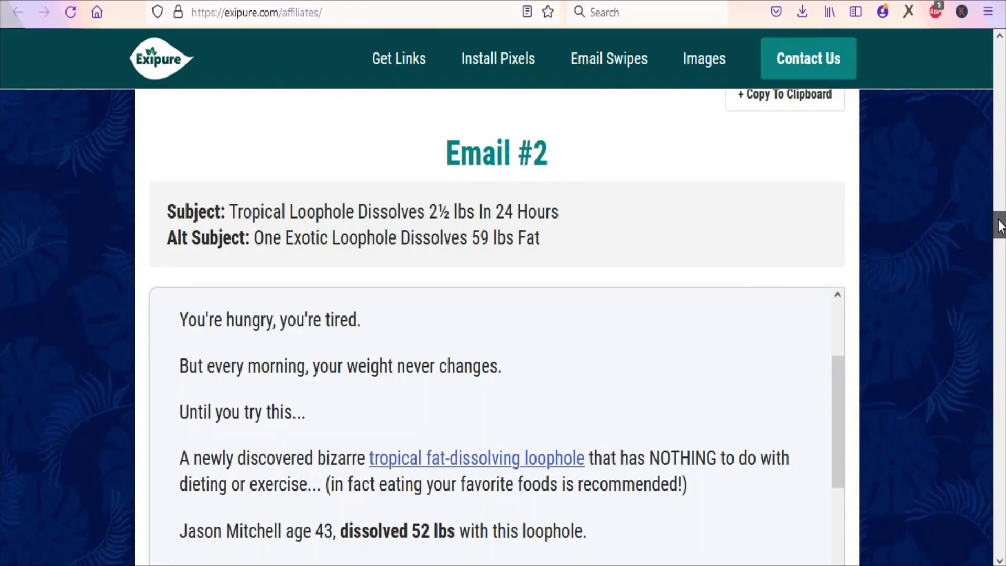
{"action": "scroll", "coordinate": [1001, 226], "scroll_direction": "down", "scroll_amount": 5}
{"action": "left_click", "coordinate": [764, 362]}
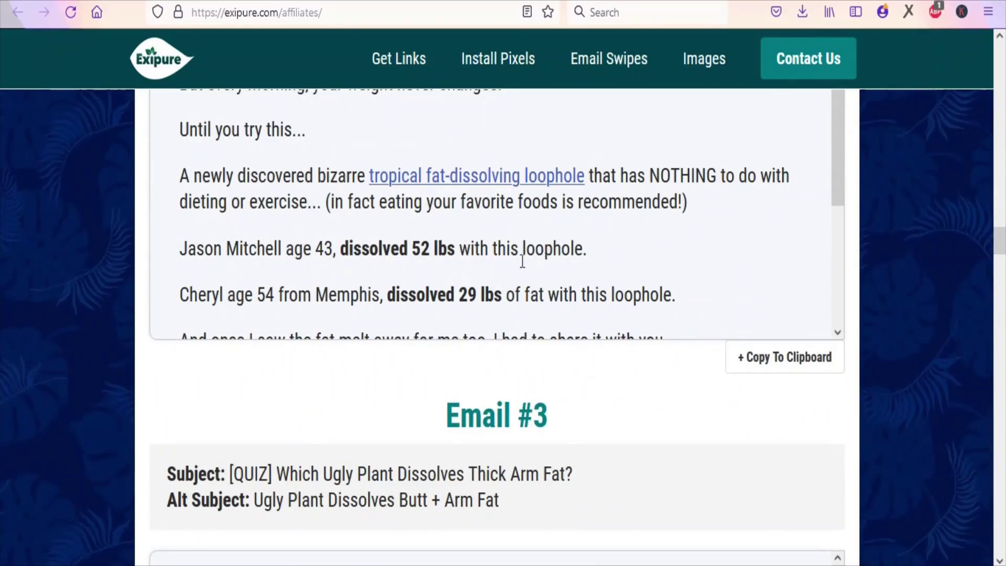
{"action": "left_click", "coordinate": [768, 362]}
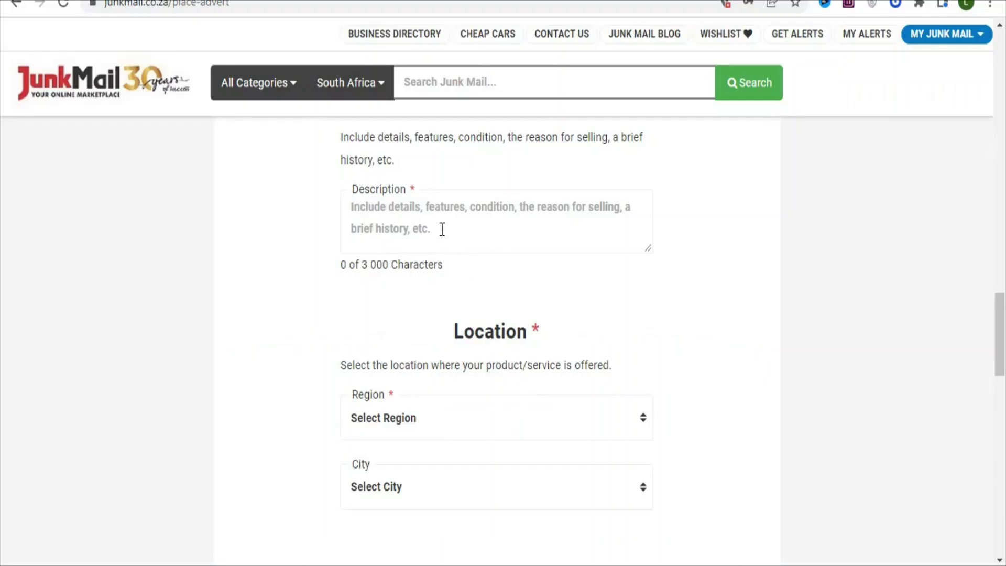
{"action": "left_click", "coordinate": [439, 225]}
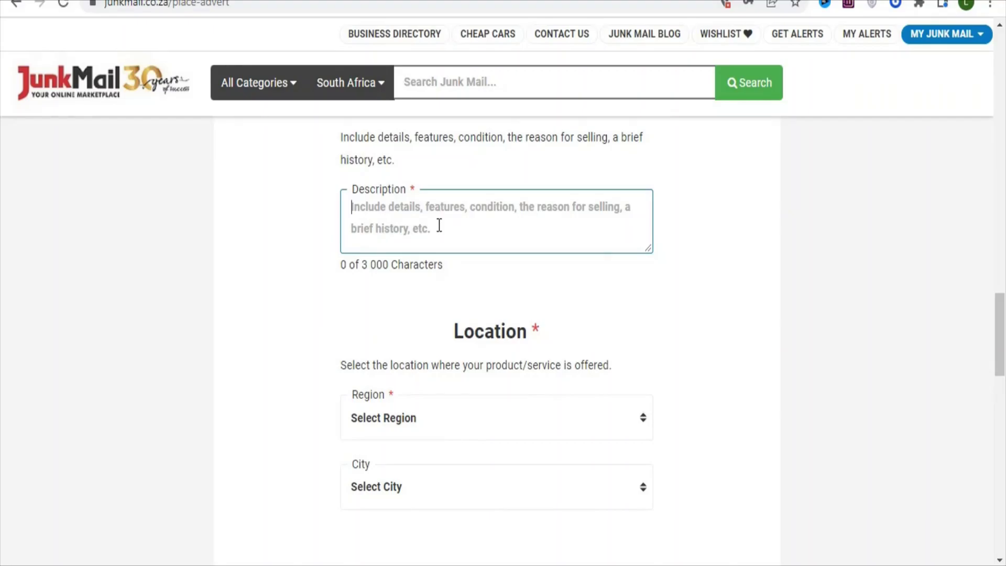
- Paste the Exipure email into the description, delete its sign-off and PS, and add the copy-this-link line
{"action": "key", "text": "ctrl+v"}
{"action": "scroll", "coordinate": [654, 473], "scroll_direction": "down", "scroll_amount": 4}
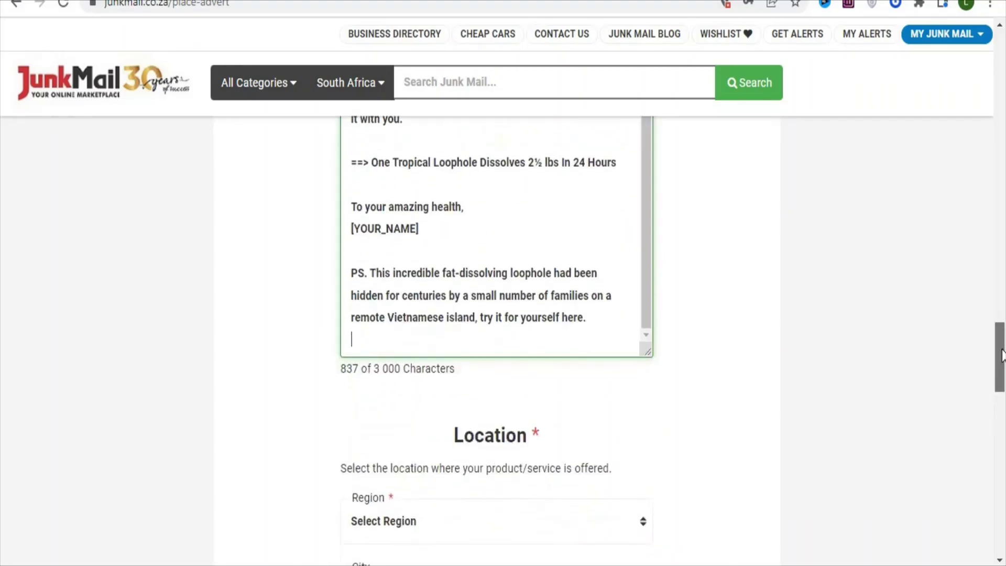
{"action": "left_click_drag", "start_coordinate": [421, 226], "coordinate": [343, 159]}
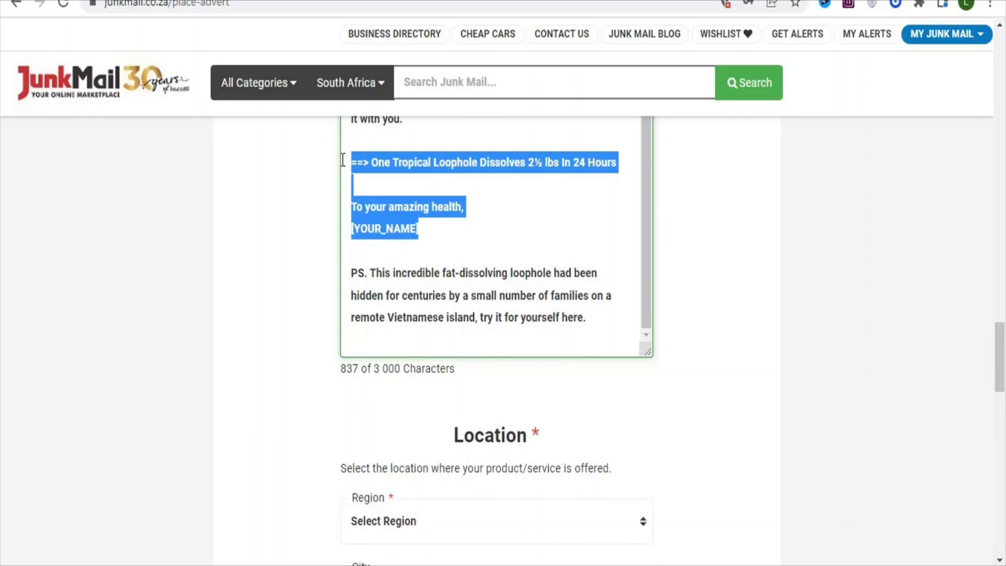
{"action": "key", "text": "BackSpace"}
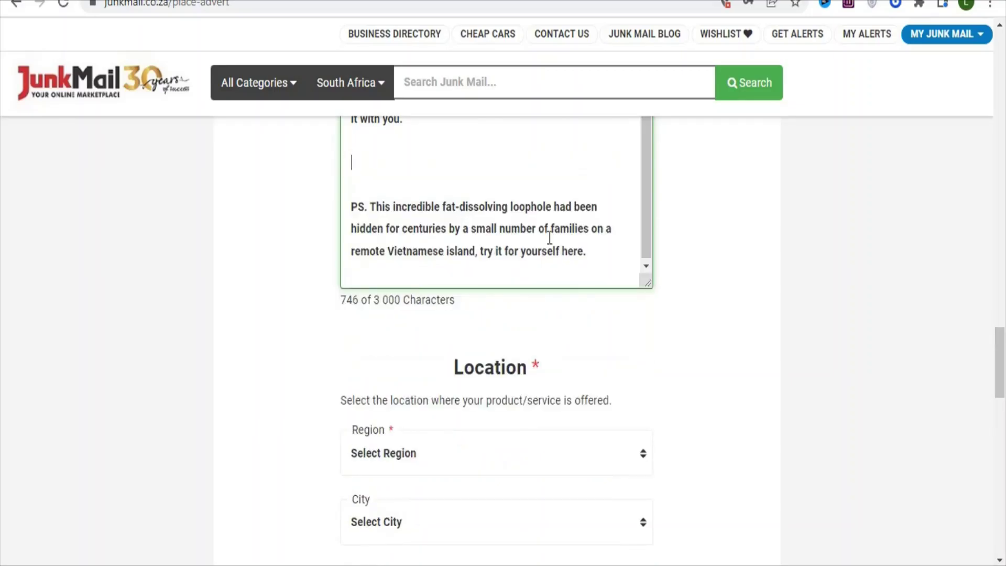
{"action": "key", "text": "ctrl+shift+End"}
{"action": "key", "text": "Delete"}
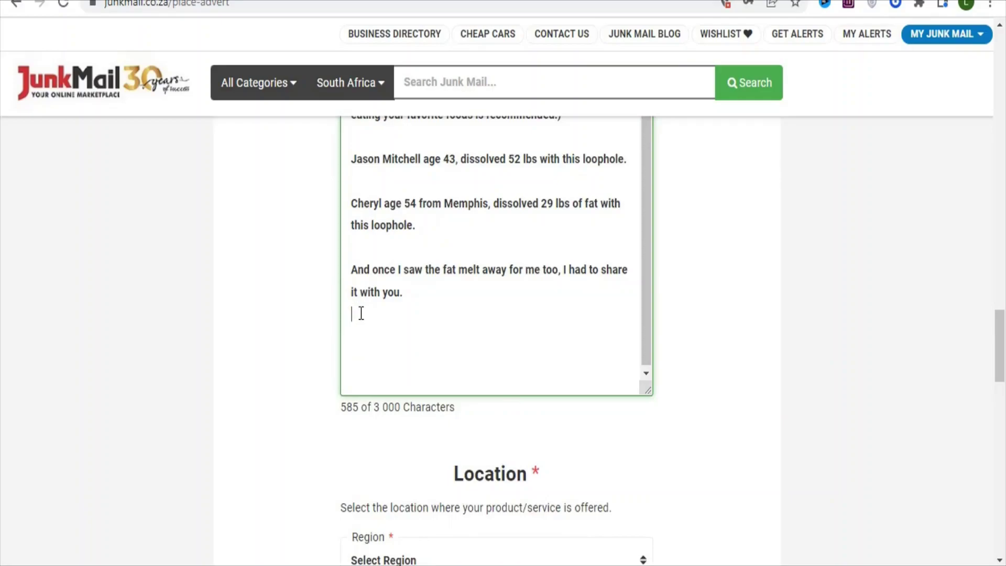
{"action": "key", "text": "ctrl+v"}
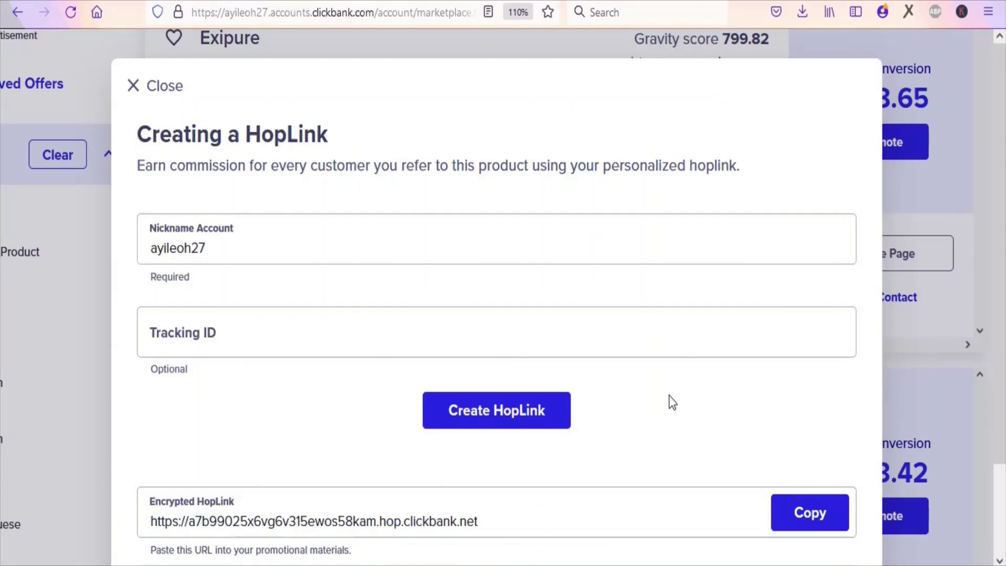
- Copy the Exipure encrypted HopLink from ClickBank's Creating a HopLink dialog
{"action": "left_click", "coordinate": [801, 513]}
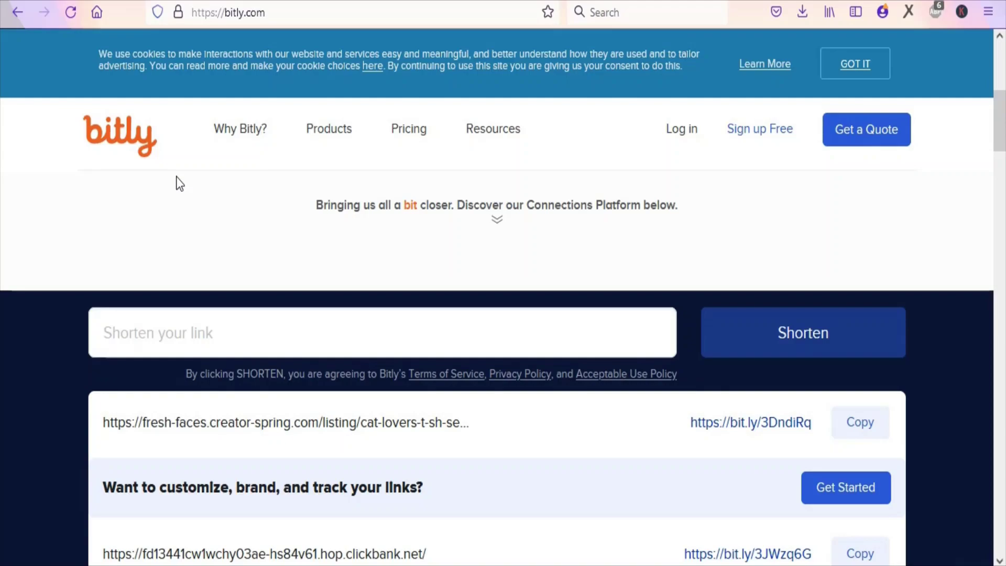
{"action": "left_click", "coordinate": [156, 337]}
{"action": "key", "text": "ctrl+v"}
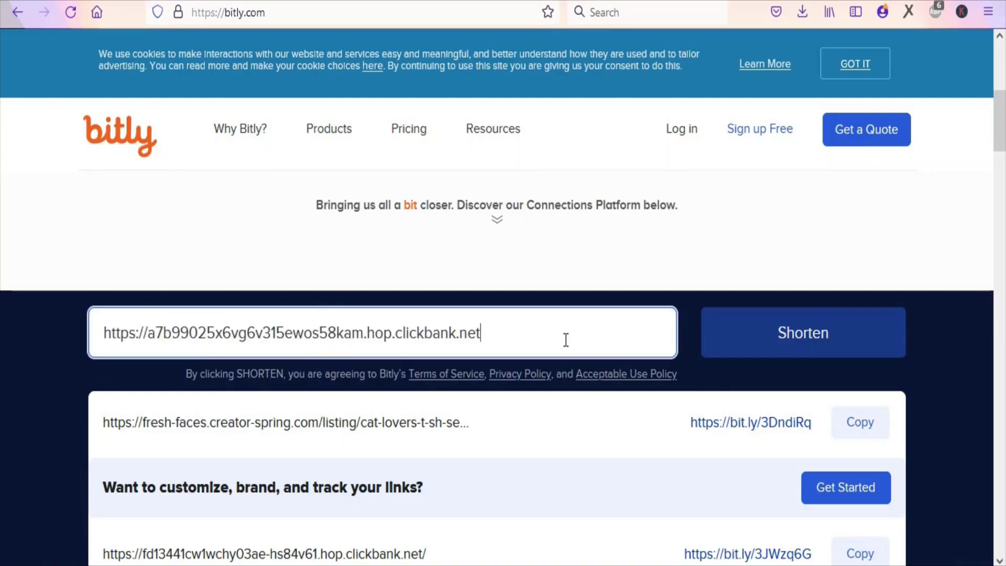
{"action": "left_click", "coordinate": [749, 343]}
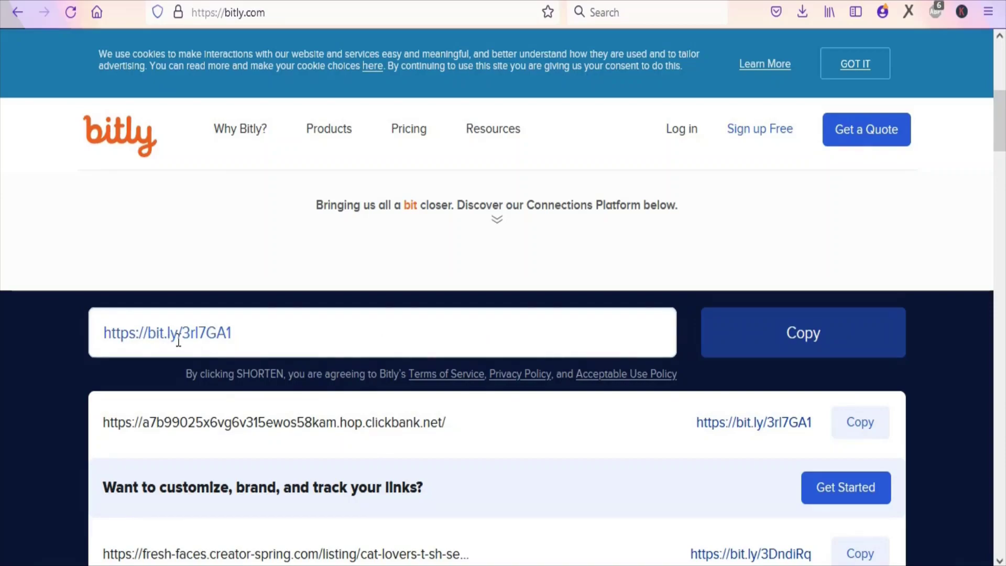
{"action": "left_click", "coordinate": [798, 340]}
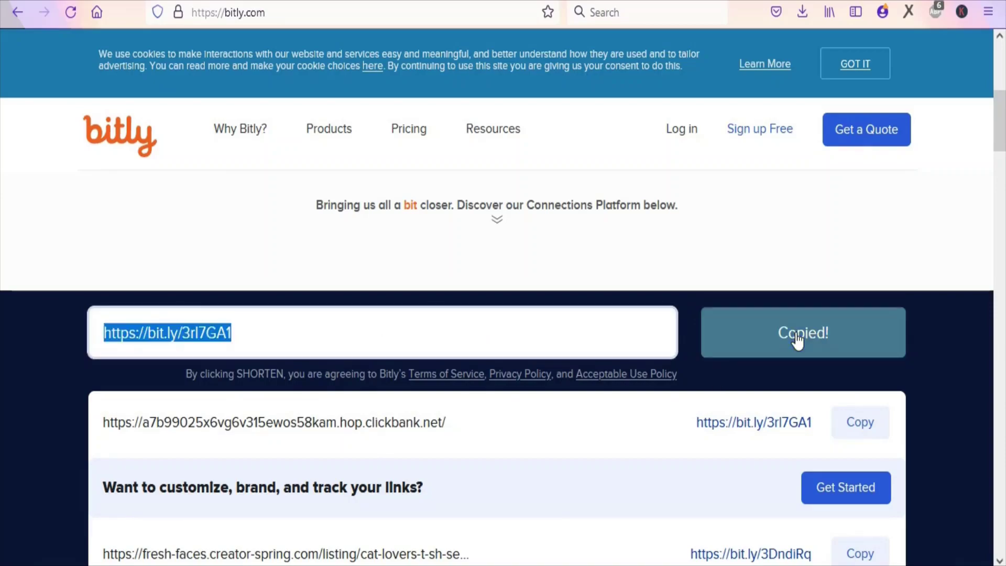
{"action": "key", "text": "alt+Tab"}
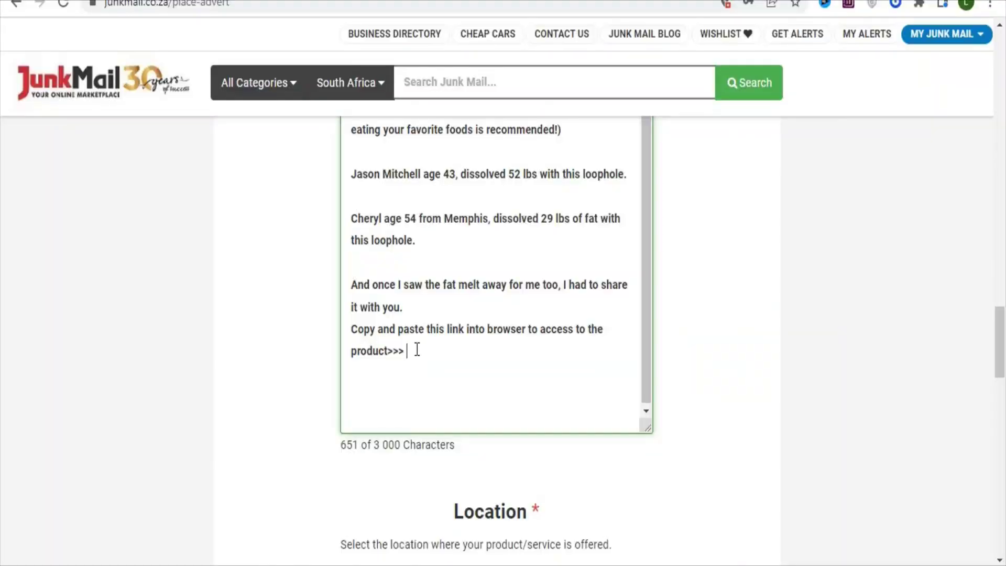
{"action": "key", "text": "ctrl+v"}
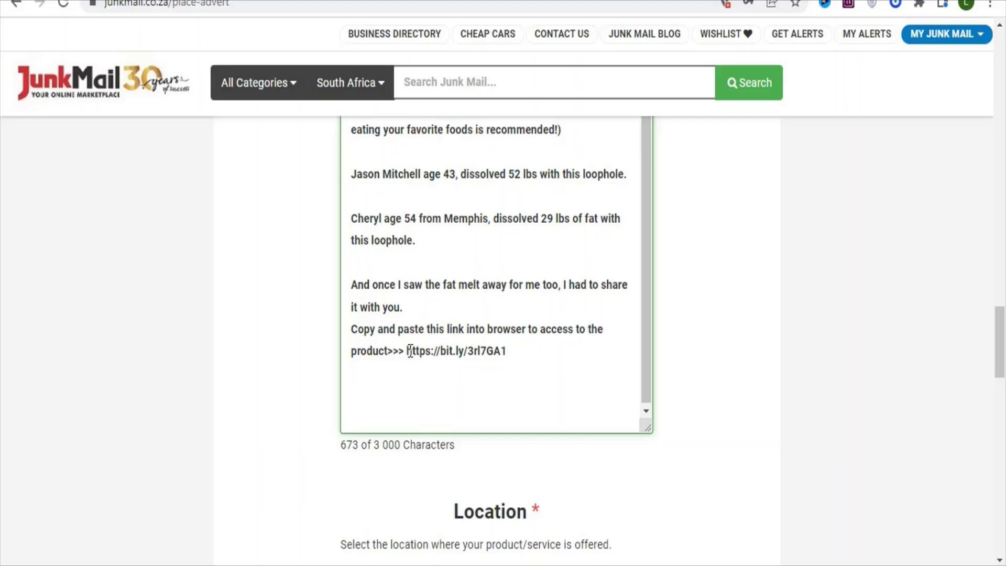
{"action": "left_click_drag", "start_coordinate": [1001, 355], "coordinate": [1001, 396]}
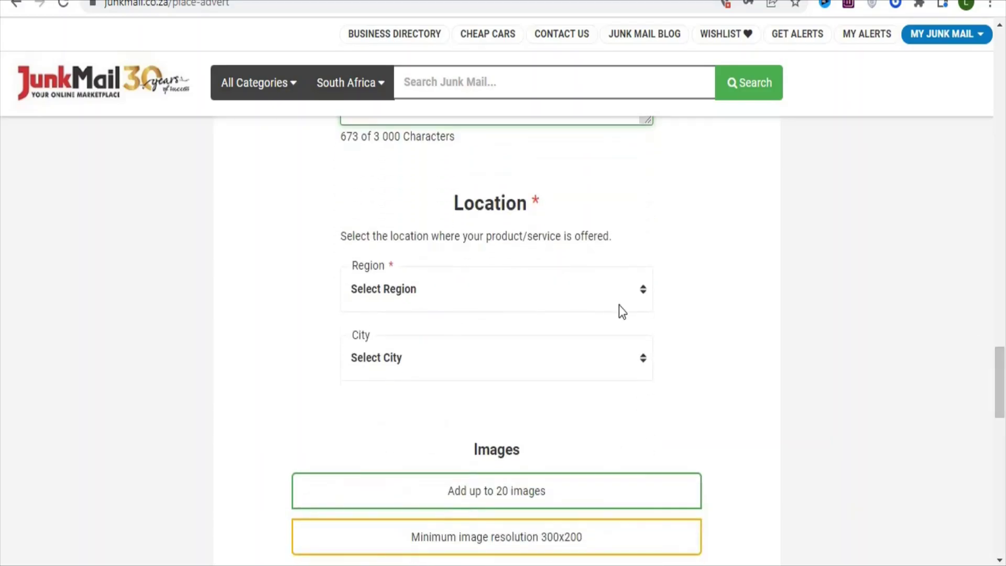
- Choose KwaZulu-Natal as the region and Amanzimtoti as the city for the advert
{"action": "left_click", "coordinate": [447, 295]}
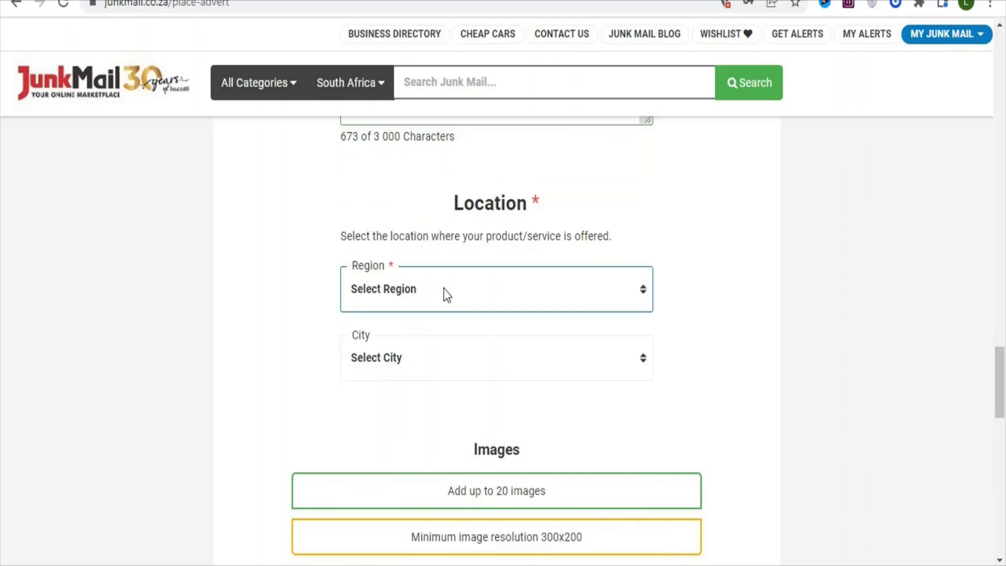
{"action": "left_click", "coordinate": [447, 295]}
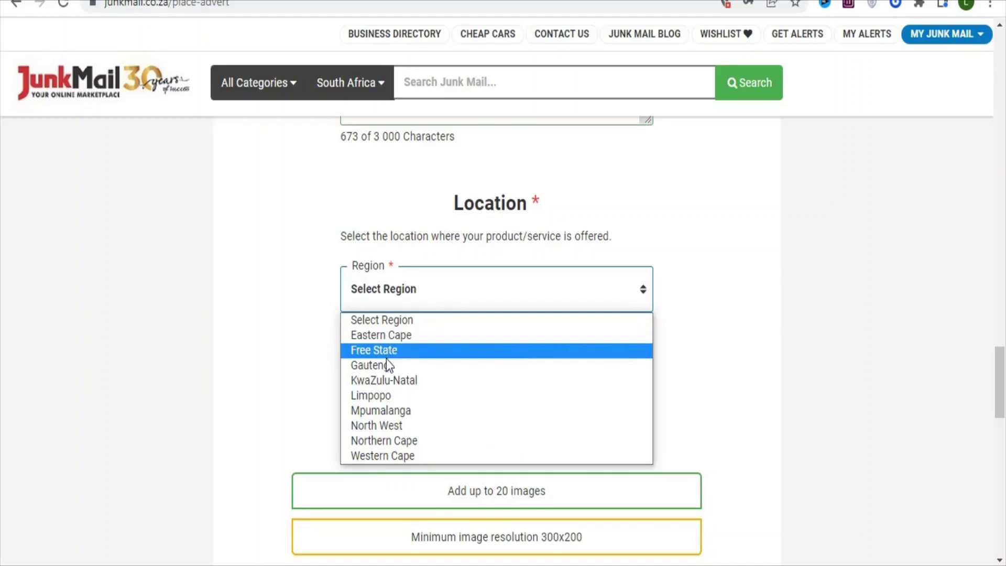
{"action": "left_click", "coordinate": [389, 380]}
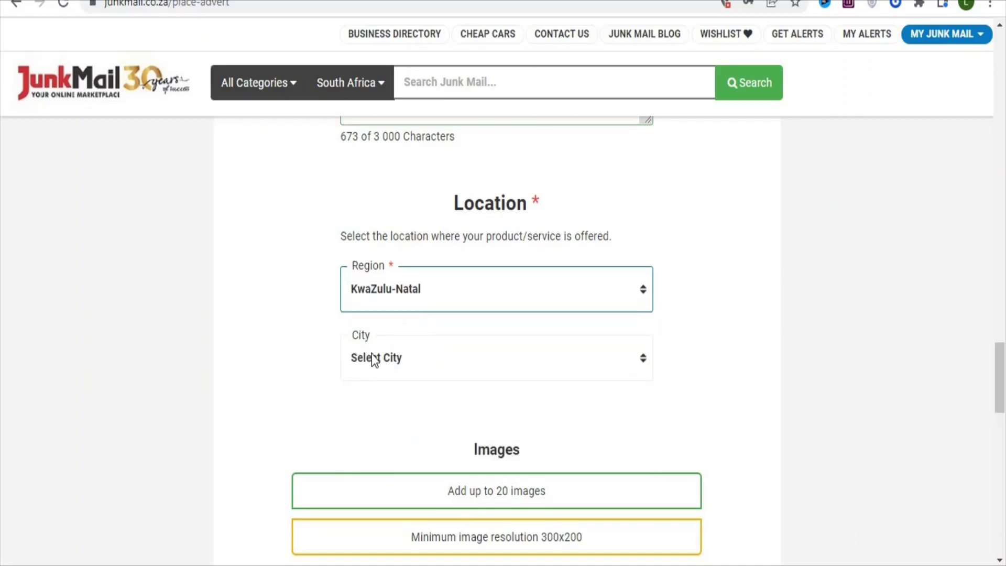
{"action": "left_click", "coordinate": [420, 355]}
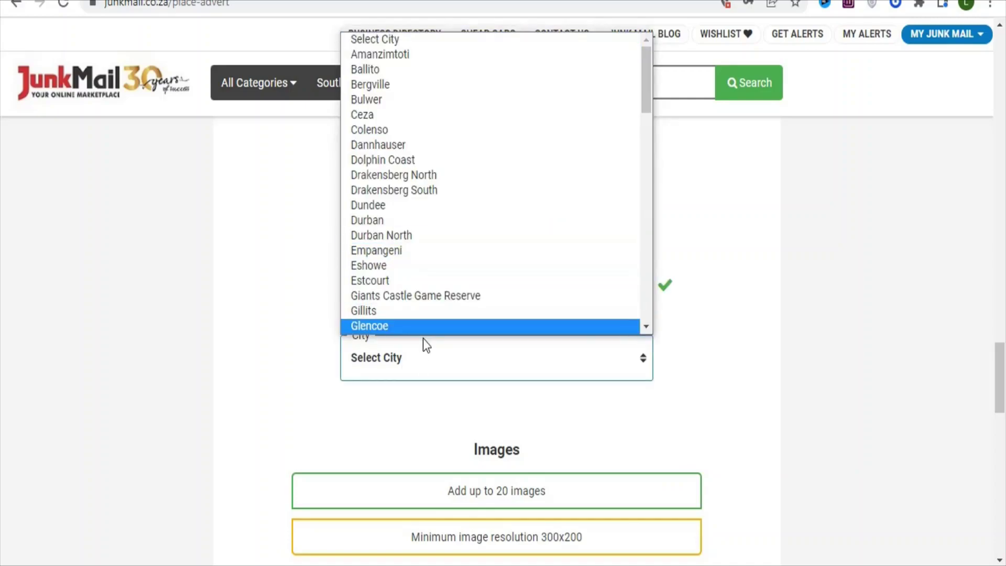
{"action": "left_click", "coordinate": [381, 54]}
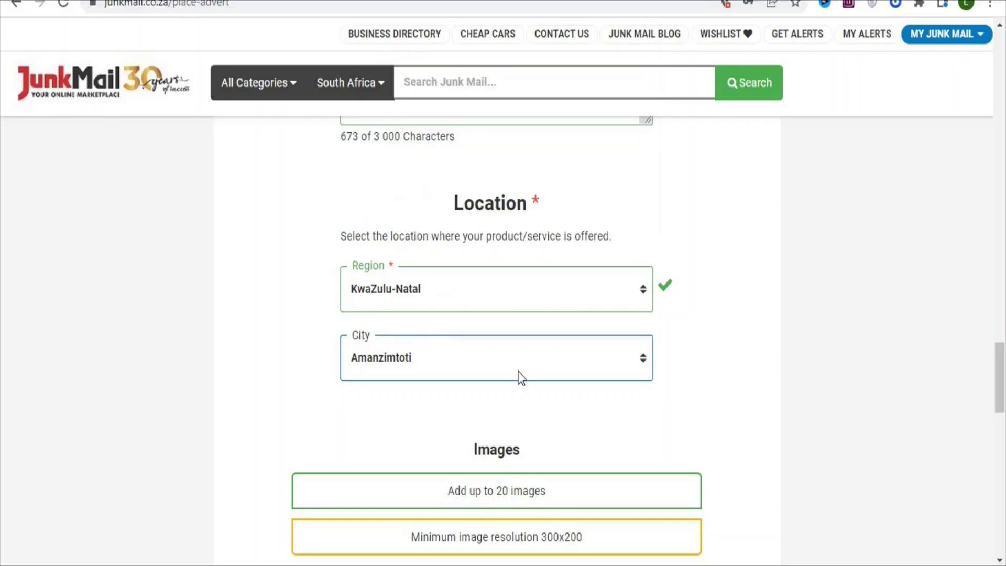
{"action": "left_click_drag", "start_coordinate": [1001, 364], "coordinate": [1003, 404]}
{"action": "scroll", "coordinate": [1003, 396], "scroll_direction": "up", "scroll_amount": 1}
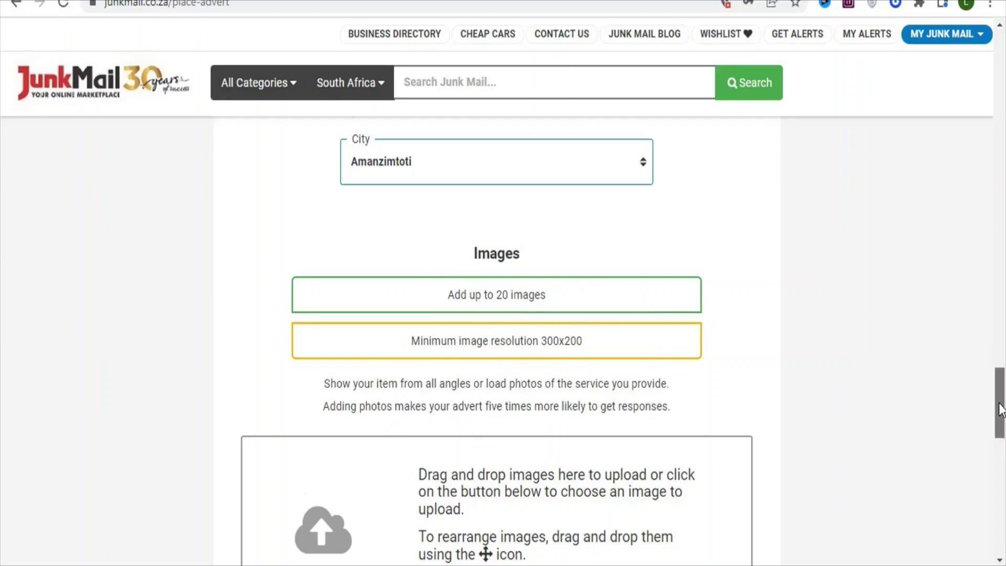
{"action": "left_click_drag", "start_coordinate": [1002, 409], "coordinate": [1003, 427]}
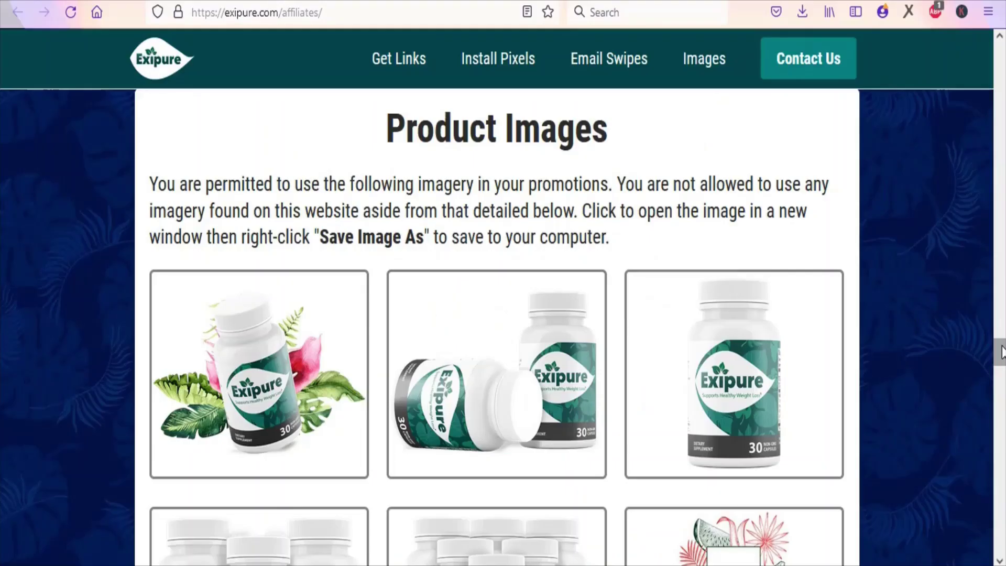
- Open the Exipure 6-bottles product image full size and save it to the computer
{"action": "left_click_drag", "start_coordinate": [1002, 352], "coordinate": [529, 323]}
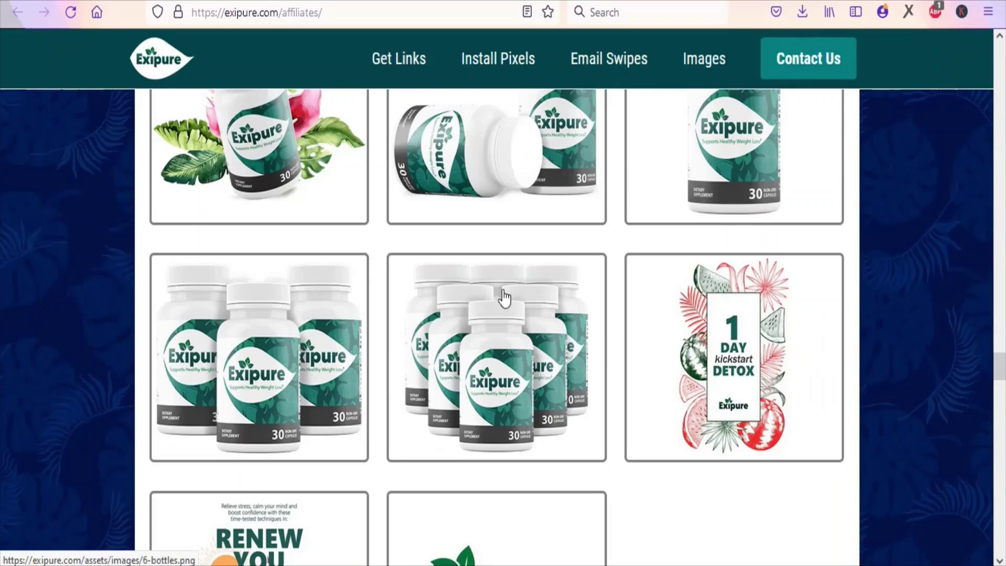
{"action": "left_click", "coordinate": [505, 330]}
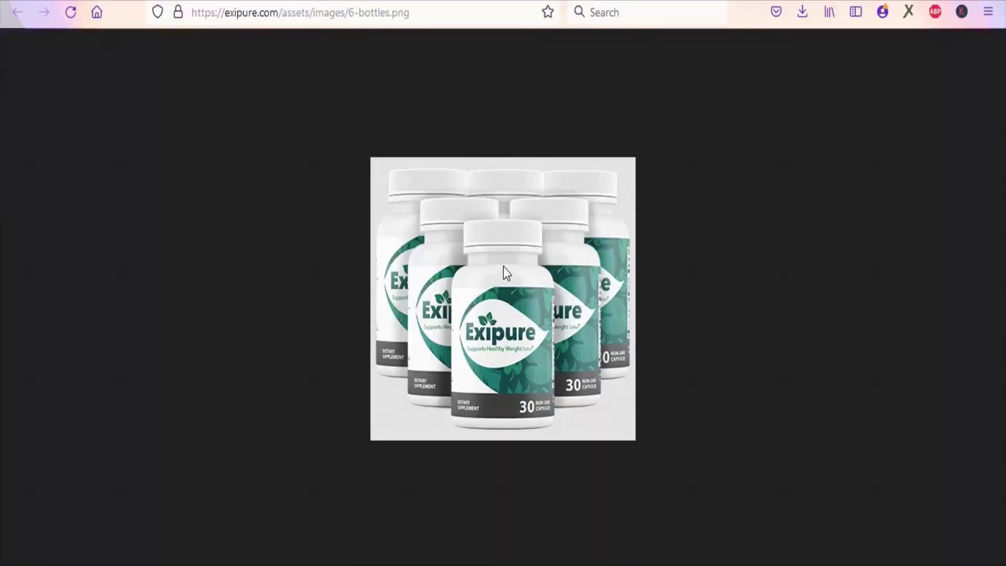
{"action": "right_click", "coordinate": [505, 268]}
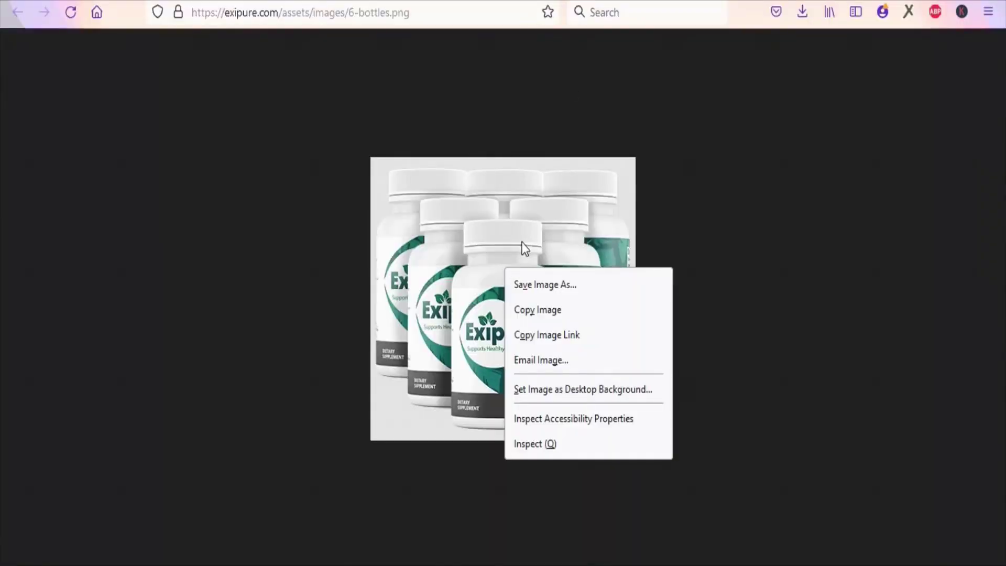
{"action": "left_click", "coordinate": [518, 286]}
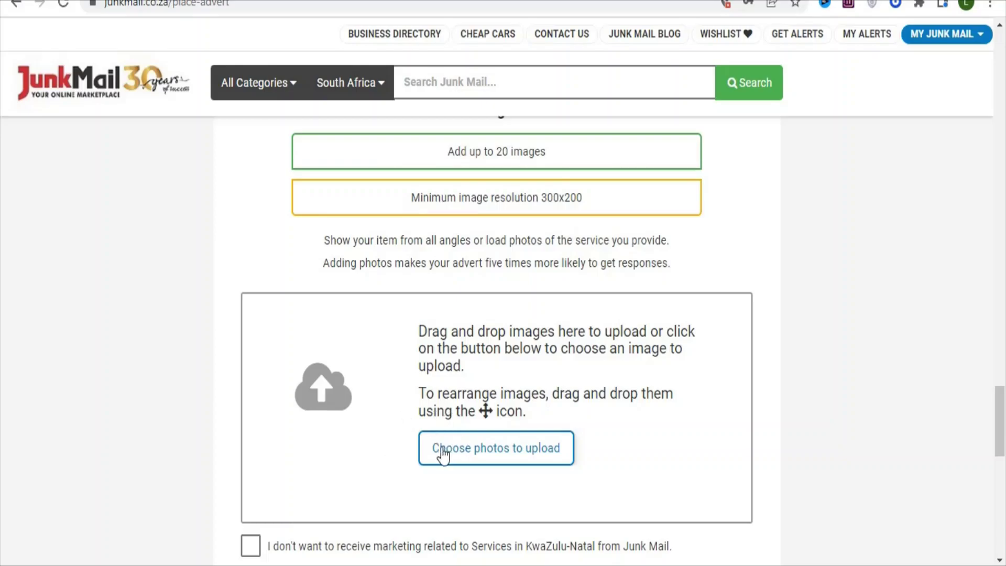
- Upload 6-bottles from Downloads as the advert's cover photo
{"action": "left_click", "coordinate": [473, 450]}
{"action": "left_click", "coordinate": [370, 101]}
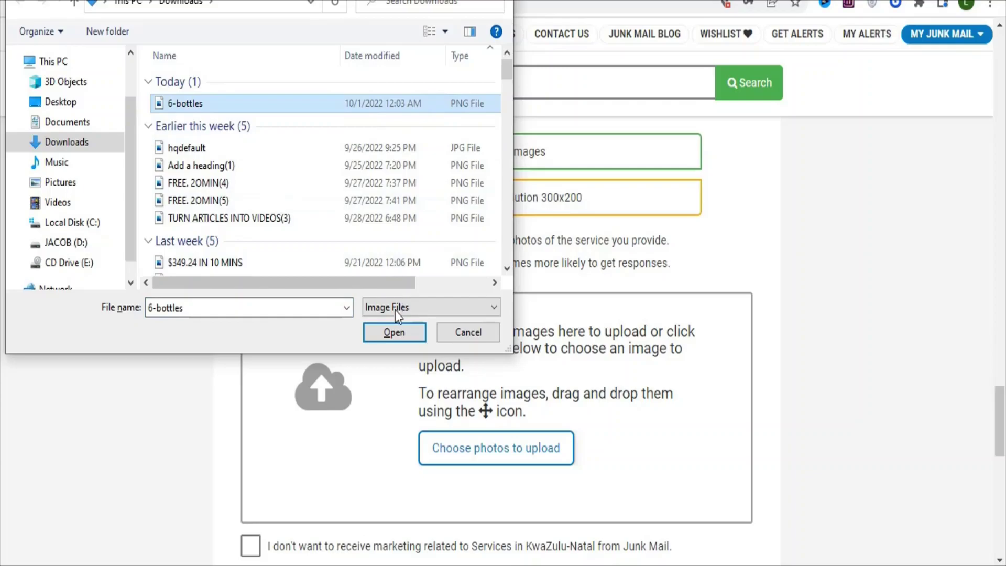
{"action": "left_click", "coordinate": [391, 333]}
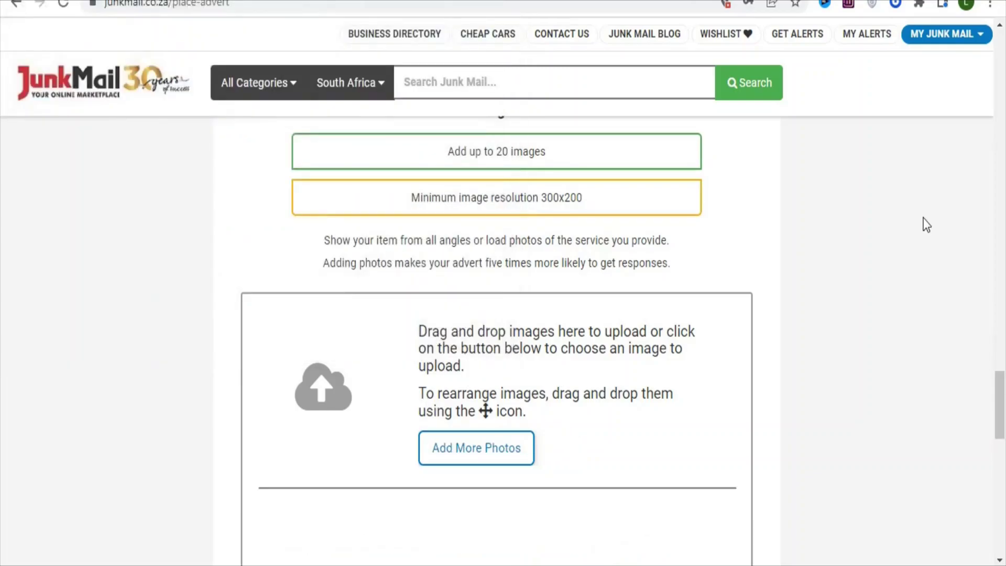
{"action": "scroll", "coordinate": [361, 326], "scroll_direction": "down", "scroll_amount": 5}
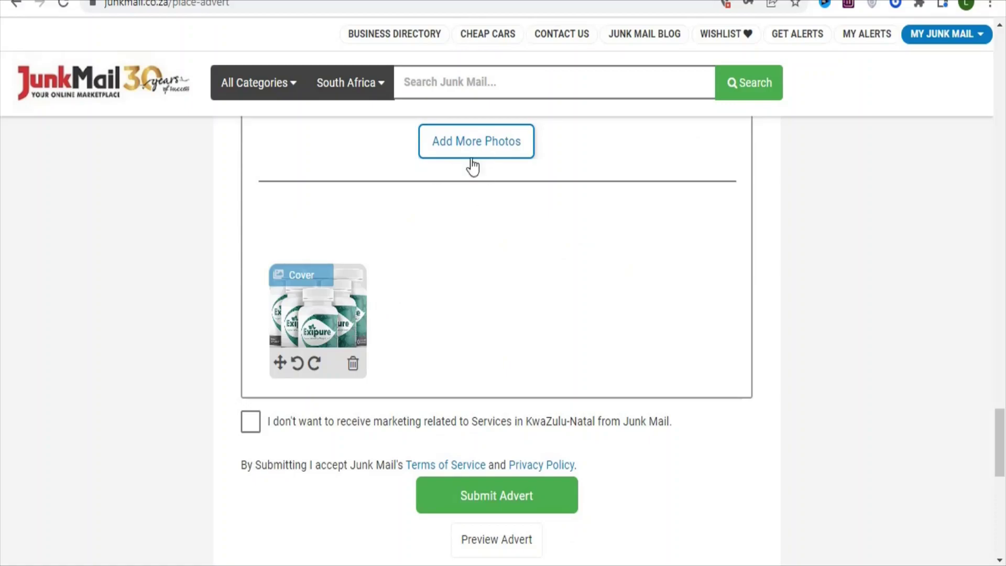